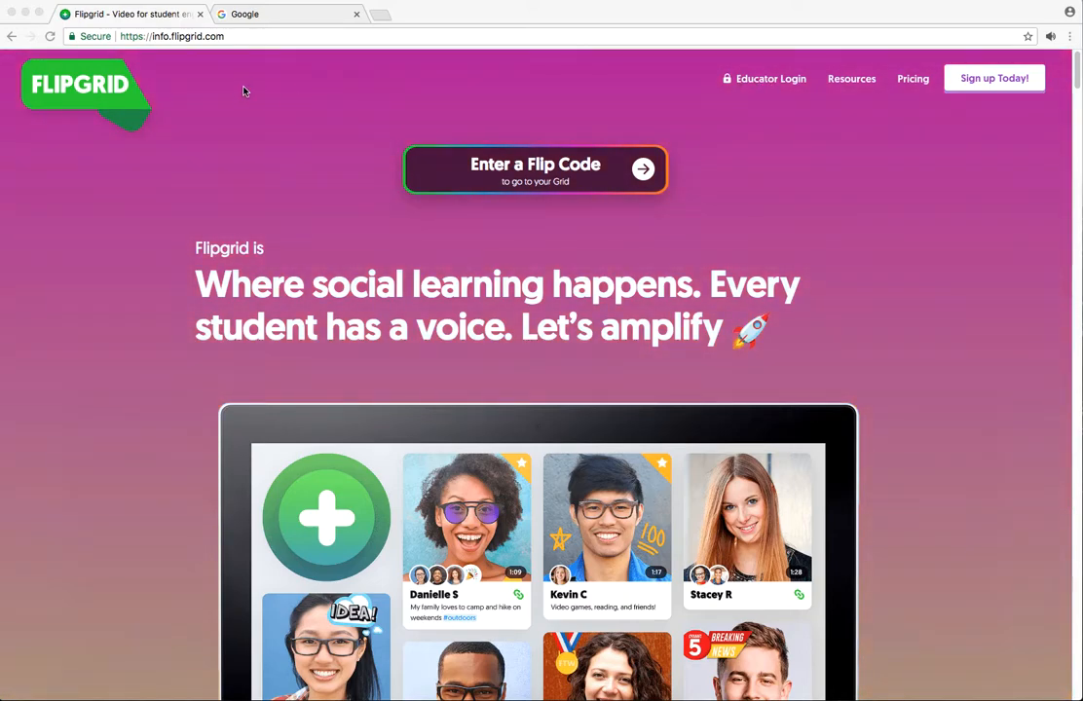
Step: Open the educator dashboard from the Flipgrid home page and try to add a new grid
click(764, 85)
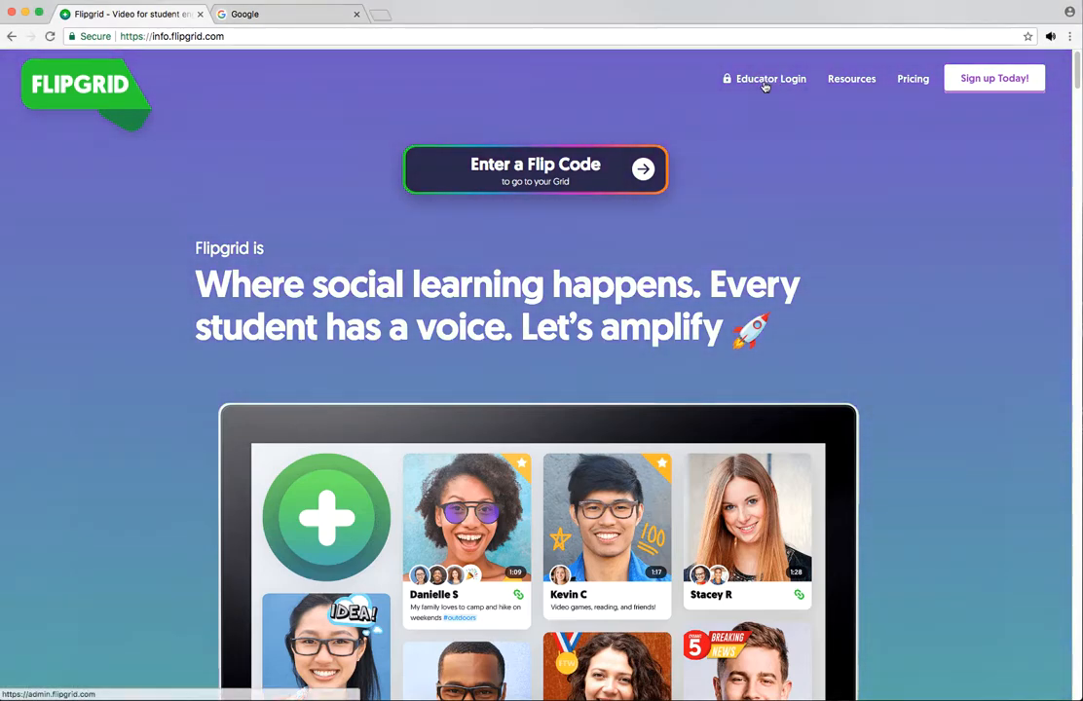
click(764, 82)
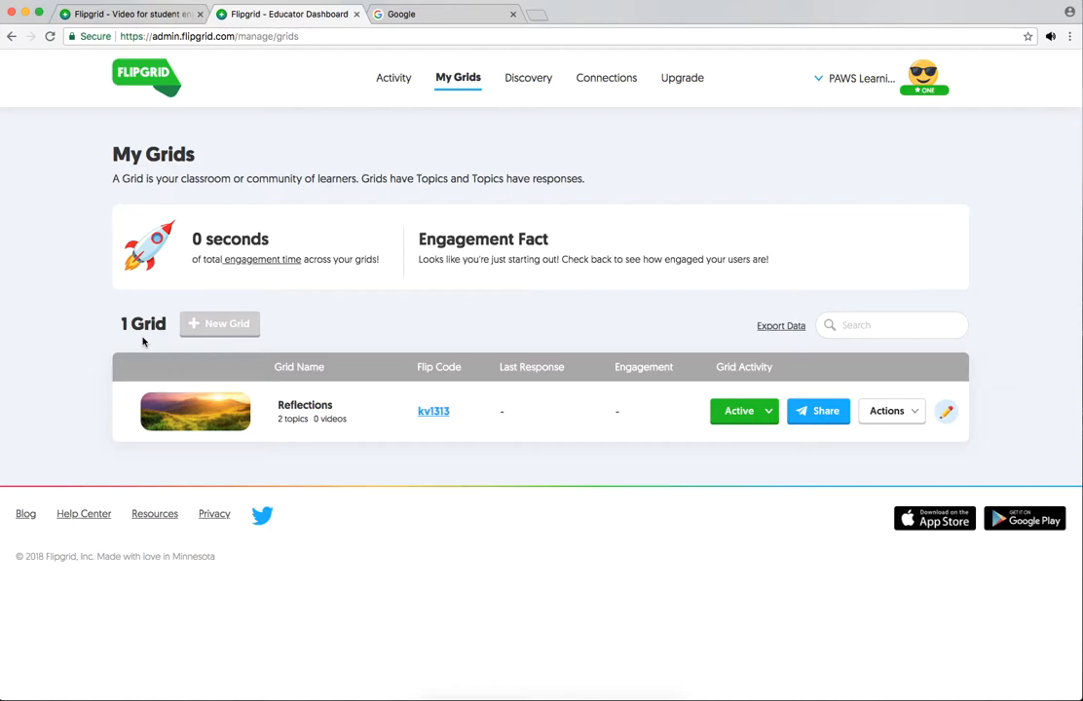
click(202, 324)
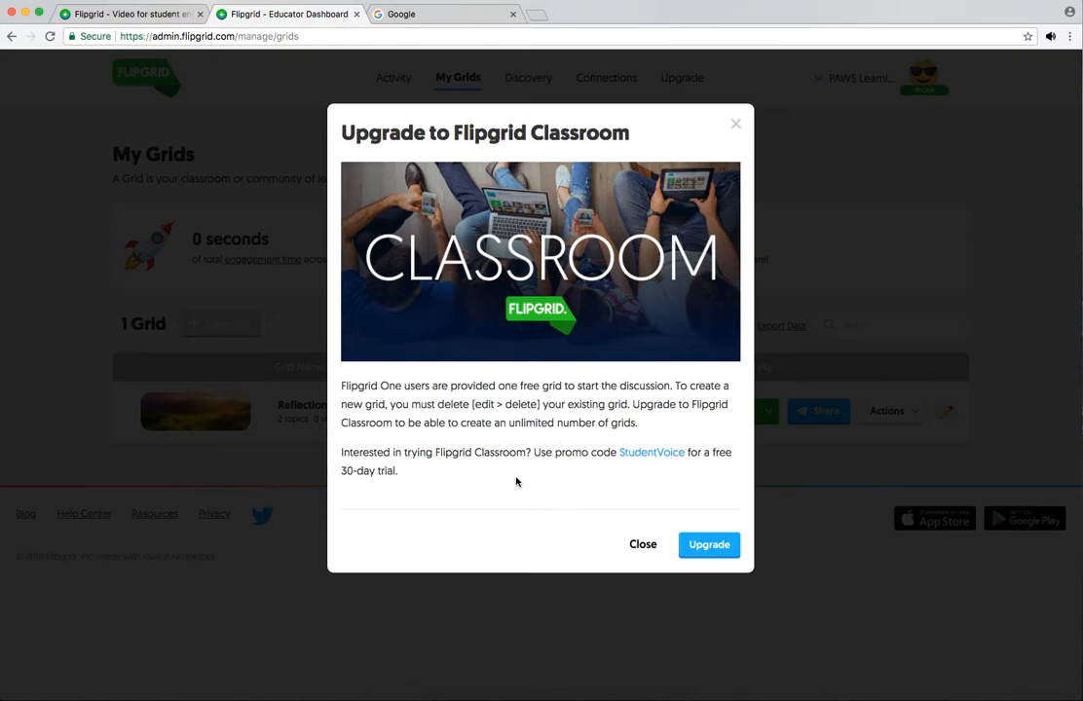
click(643, 546)
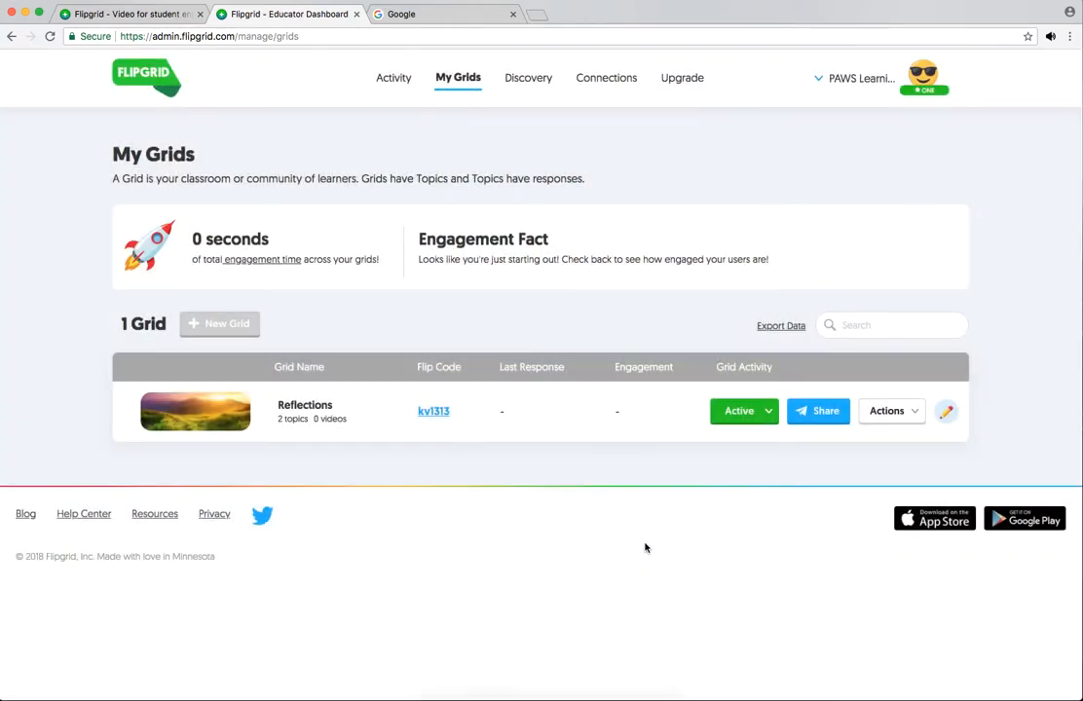
Step: Start a new topic in the Reflections grid and title it "Reflection on Learning Opportunity"
click(302, 409)
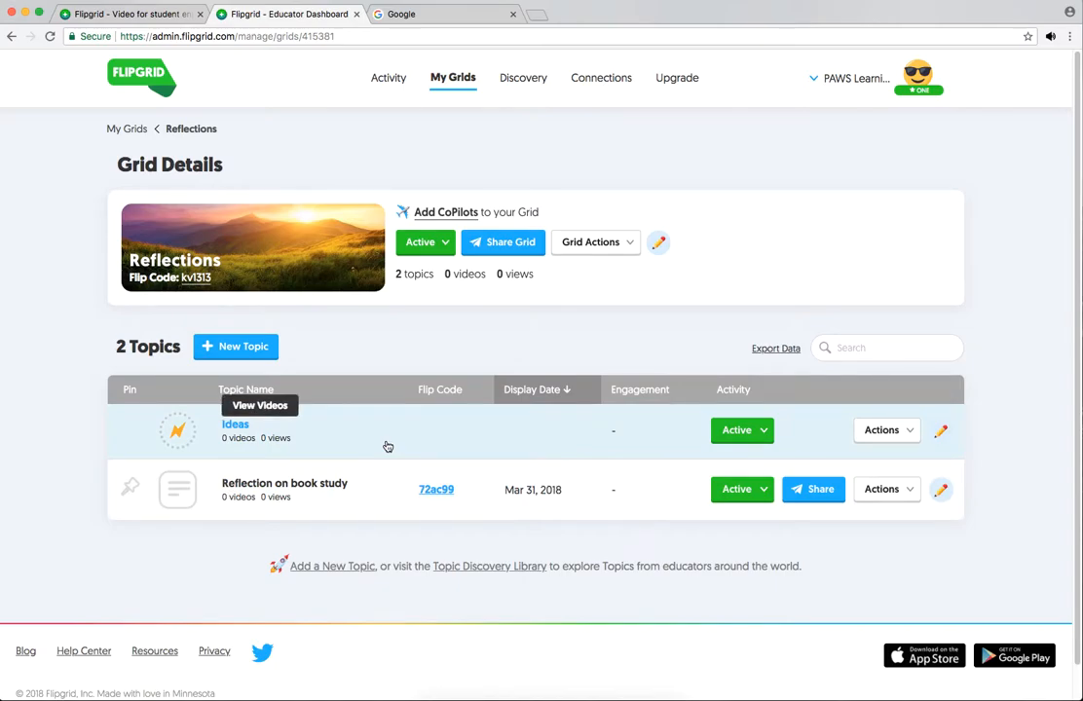
click(211, 350)
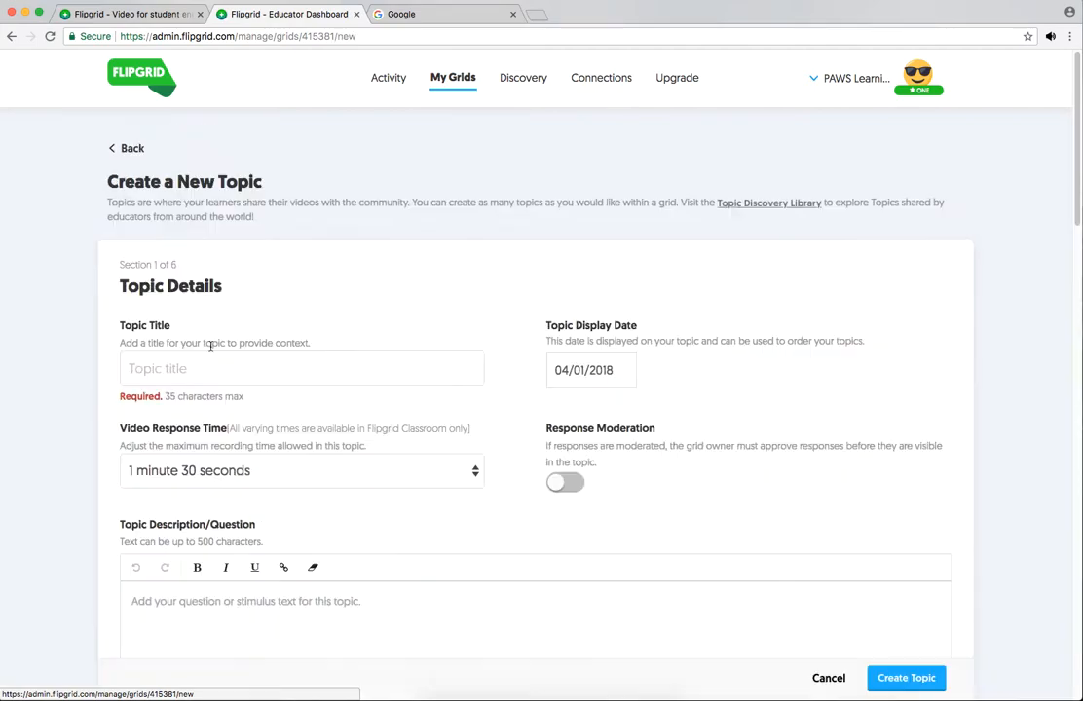
click(146, 369)
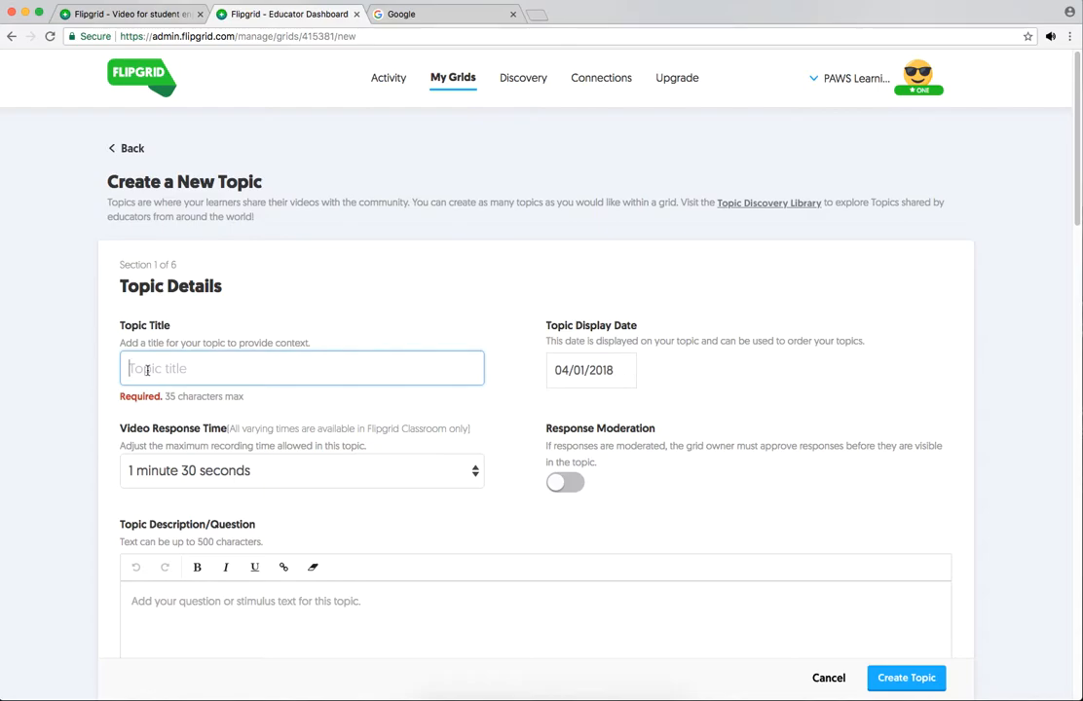
text(Reflections on Lear)
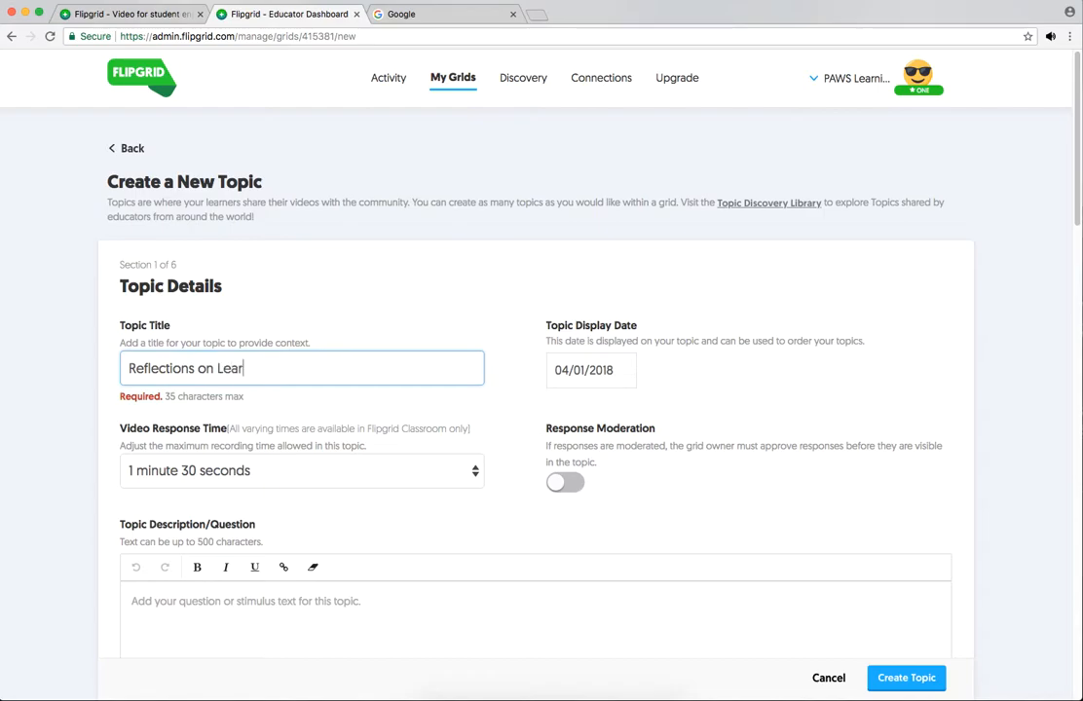
text(ning Opportuniti)
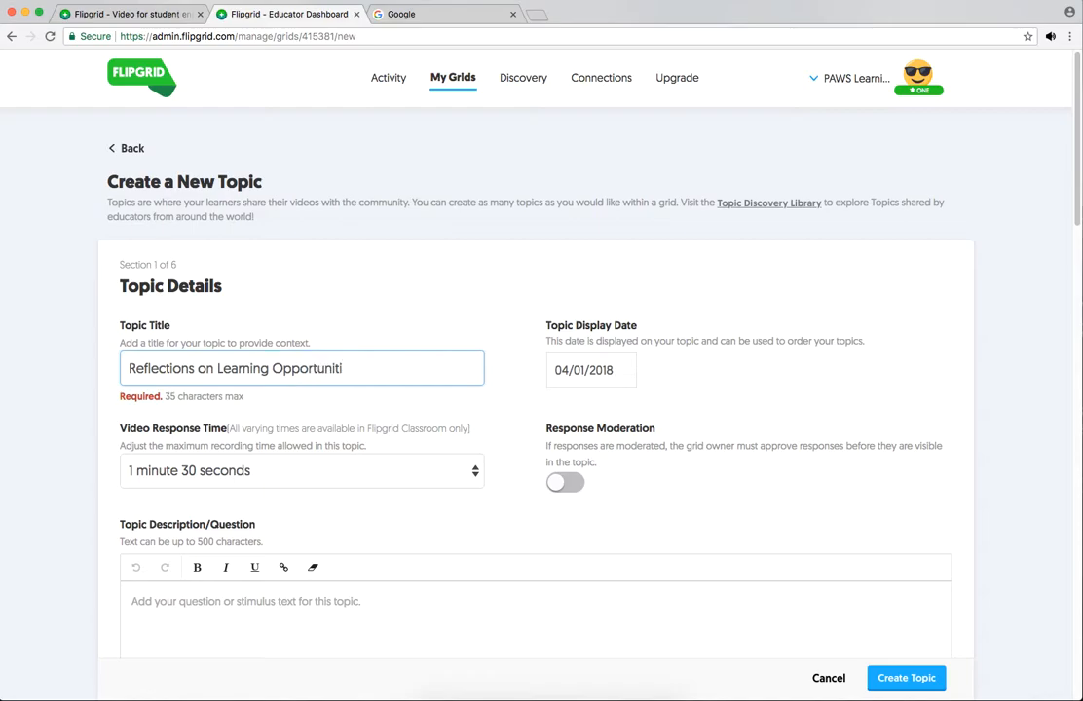
click(196, 368)
key(BackSpace)
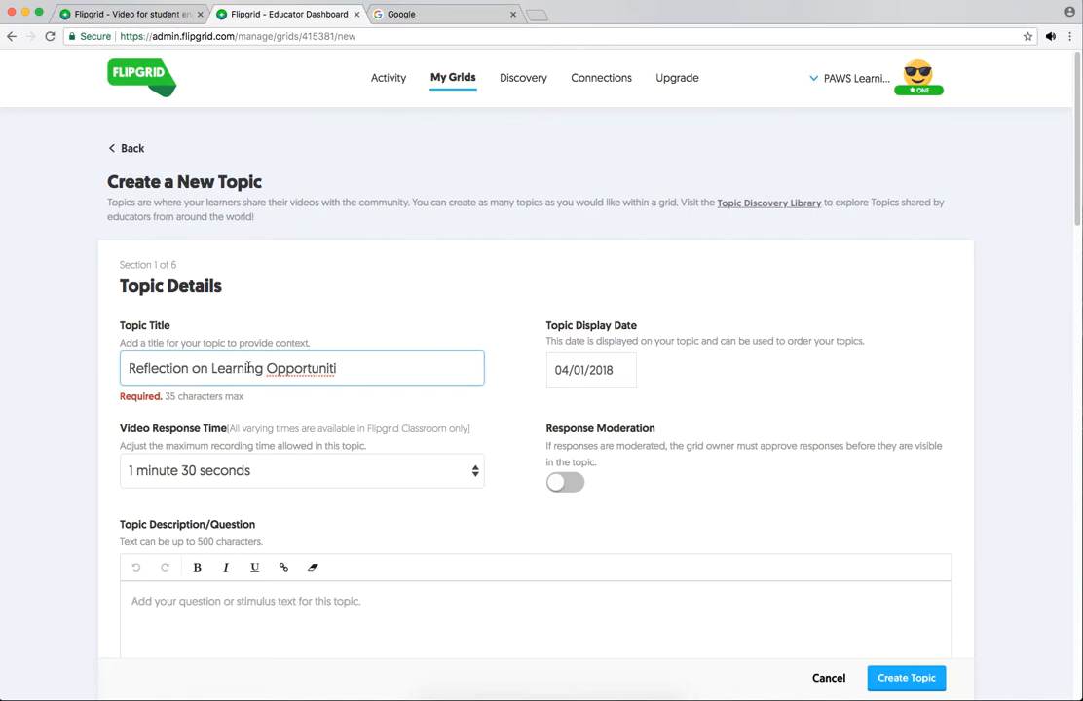
click(340, 369)
text(e)
text(y)
Step: Set the topic's video response time to 1 minute 30 seconds and its display date to 03/31/2018, with response moderation off
click(474, 472)
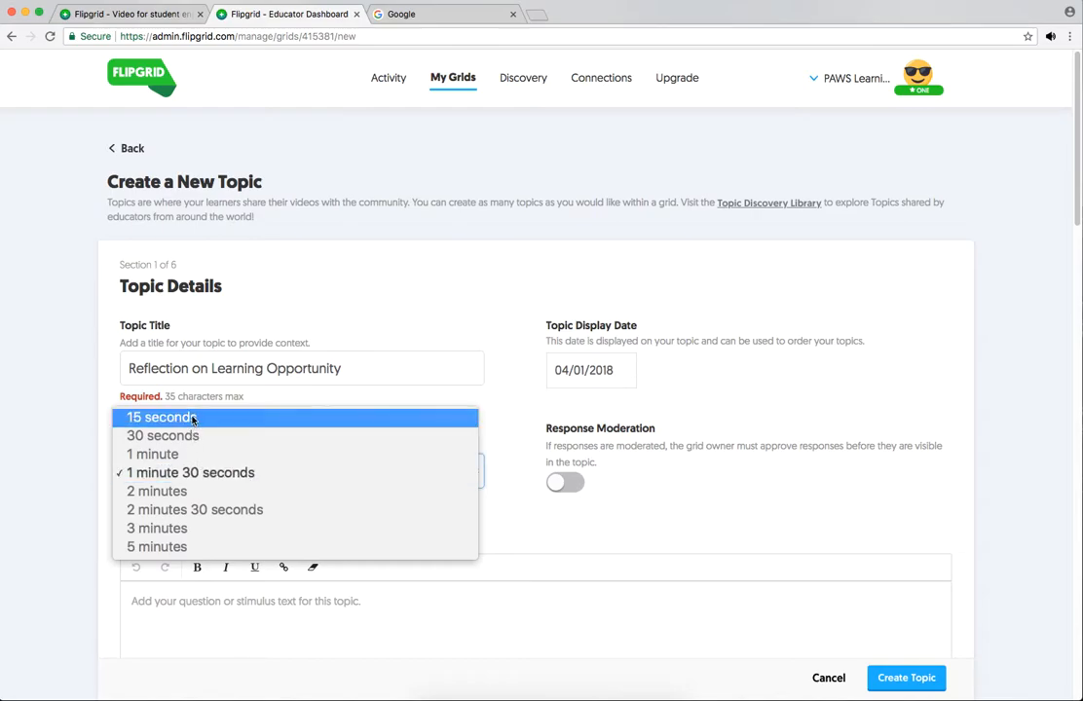
click(219, 474)
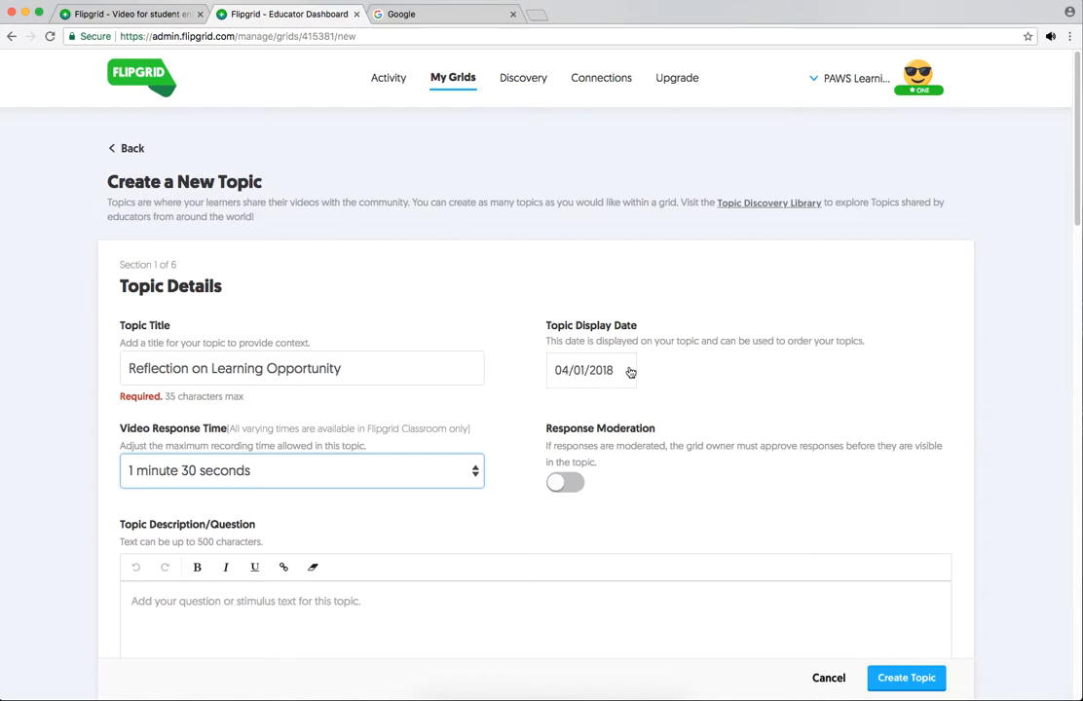
click(583, 371)
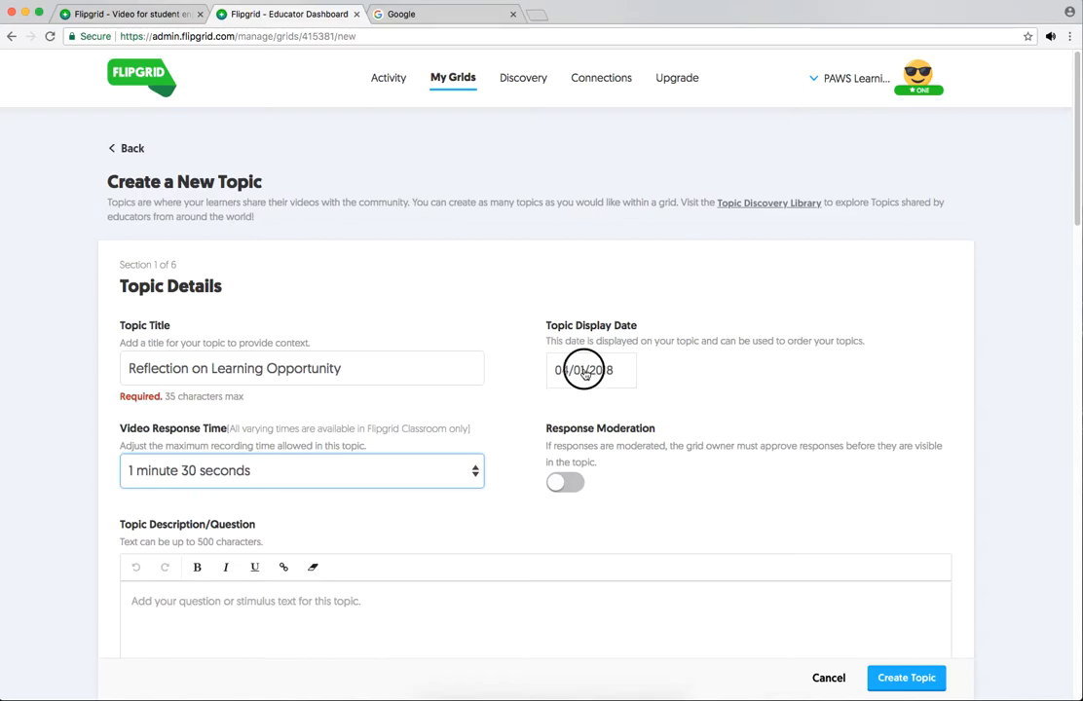
click(575, 426)
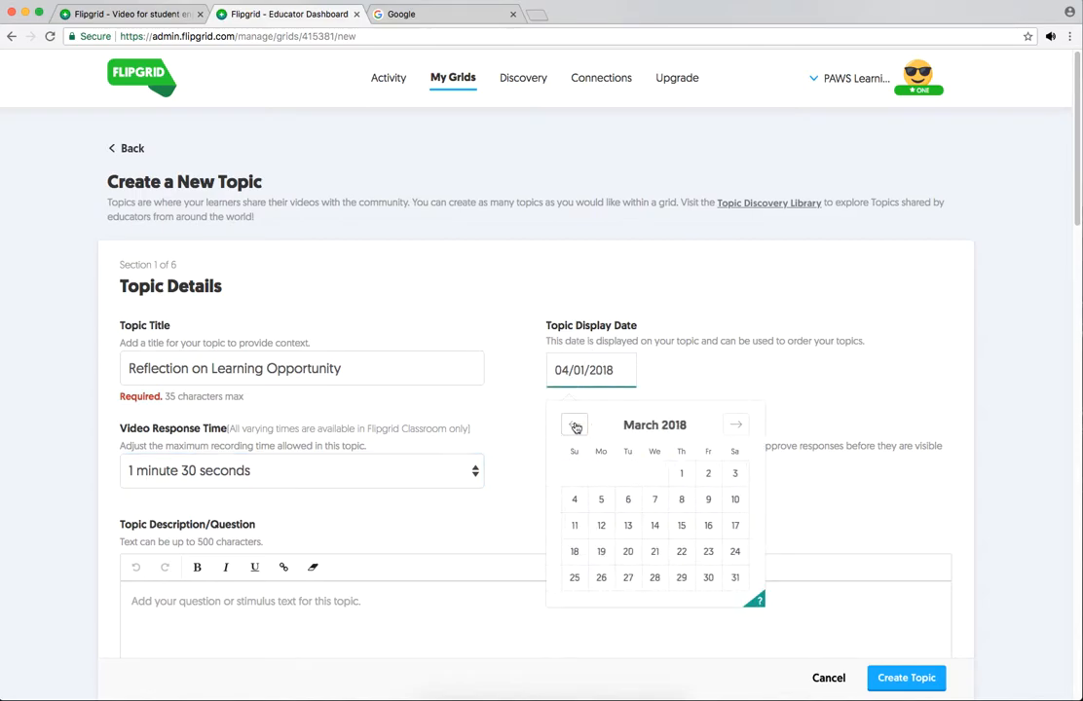
click(733, 577)
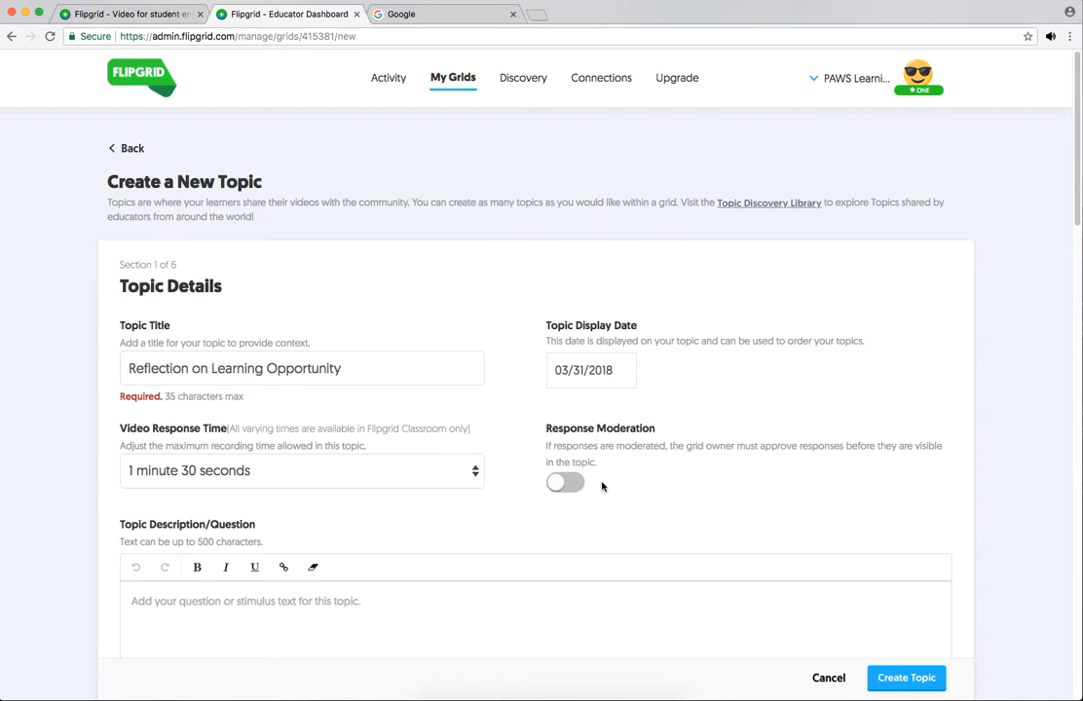
click(556, 484)
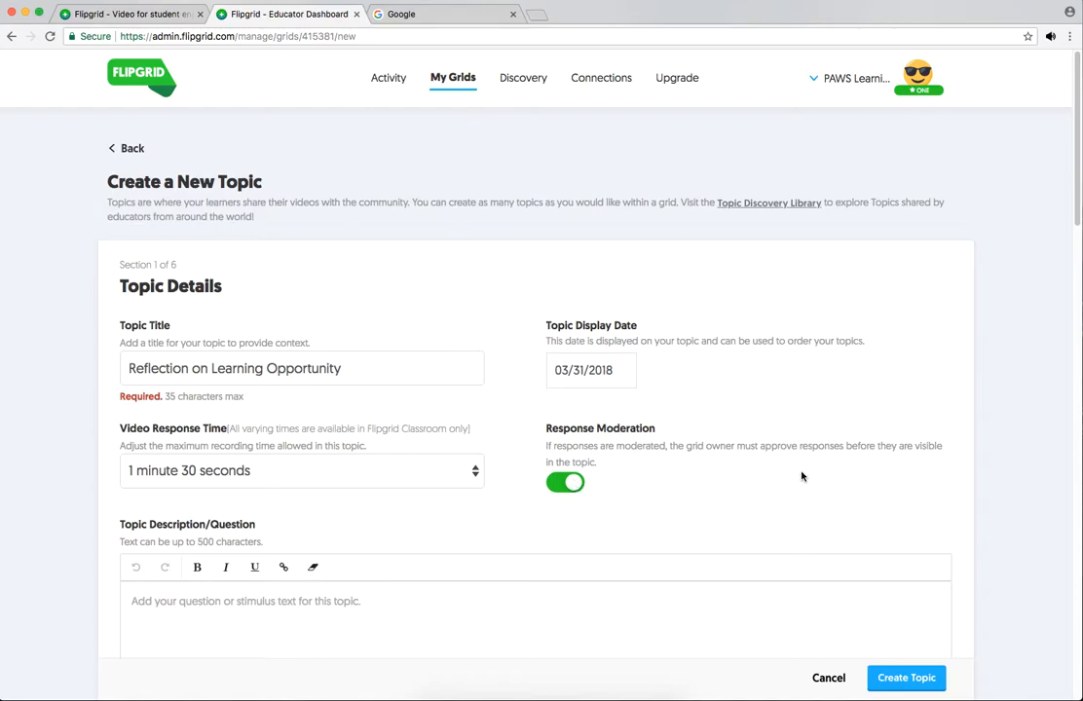
click(574, 484)
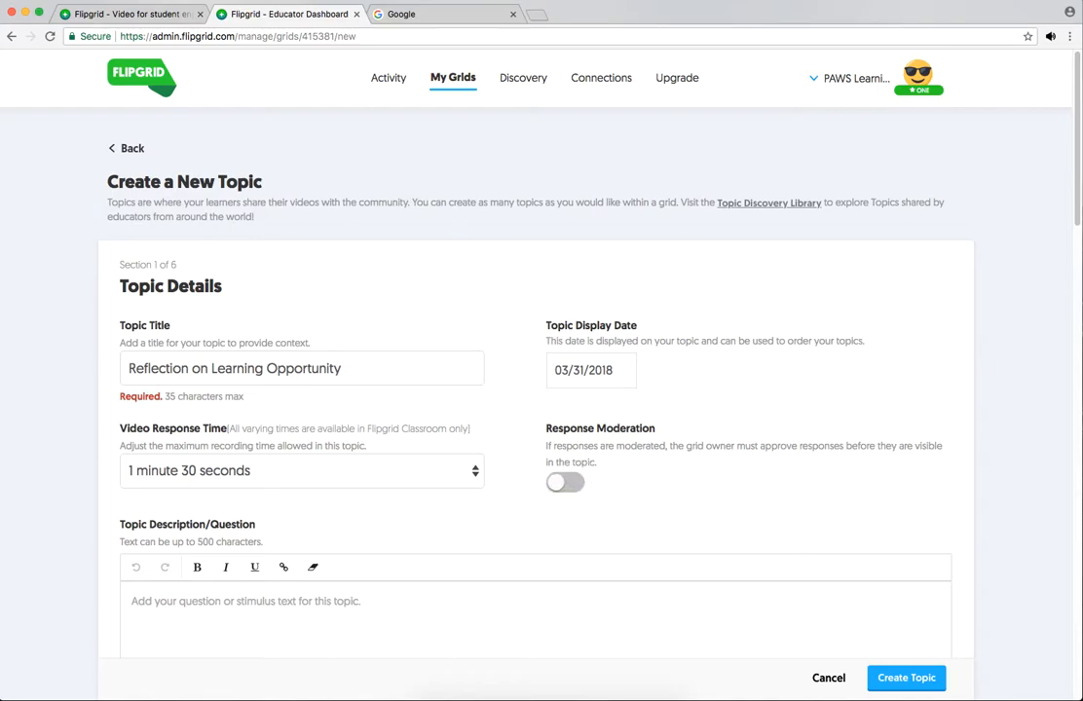
Step: Paste the prepared prompt about reflecting on a PAWS Learning Academy learning opportunity as the topic description
drag(1079, 138, 1075, 259)
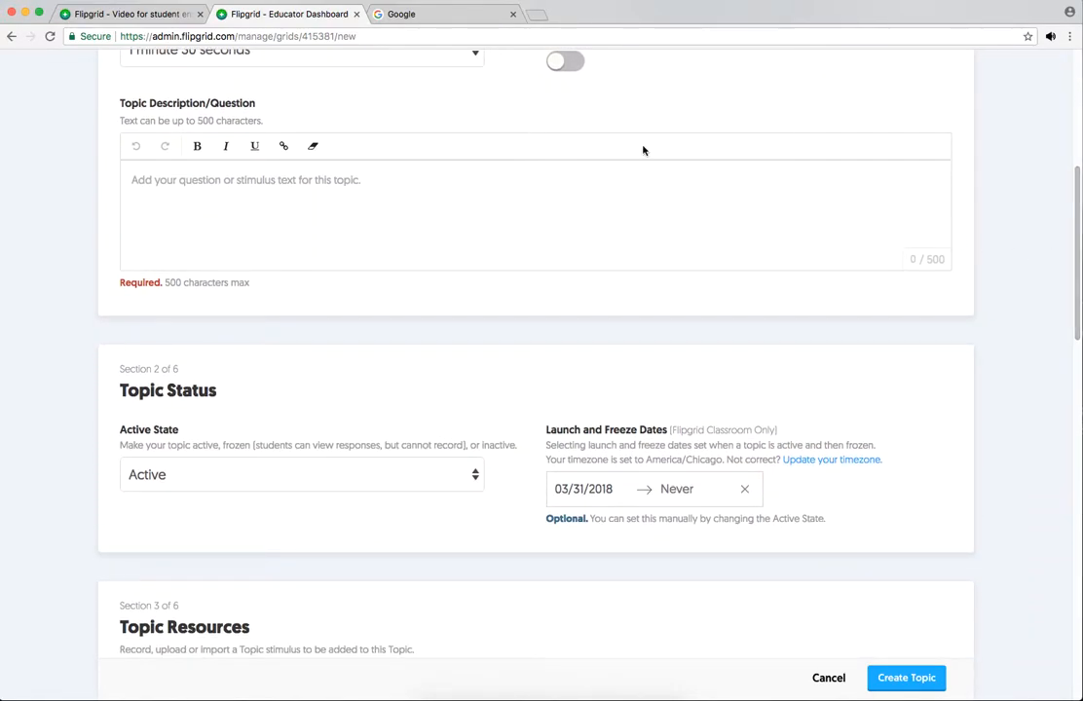
click(165, 182)
text(You will have 1 minute and 30 seconds to reflect on a learning opportunity from the PAWS Learning Academy. Please state your name and which learning opportunity you visited. Tell PAWS what you learned and how you will use your new knowledge in your classroom. Would you recommend this topic to others? Why or why not?)
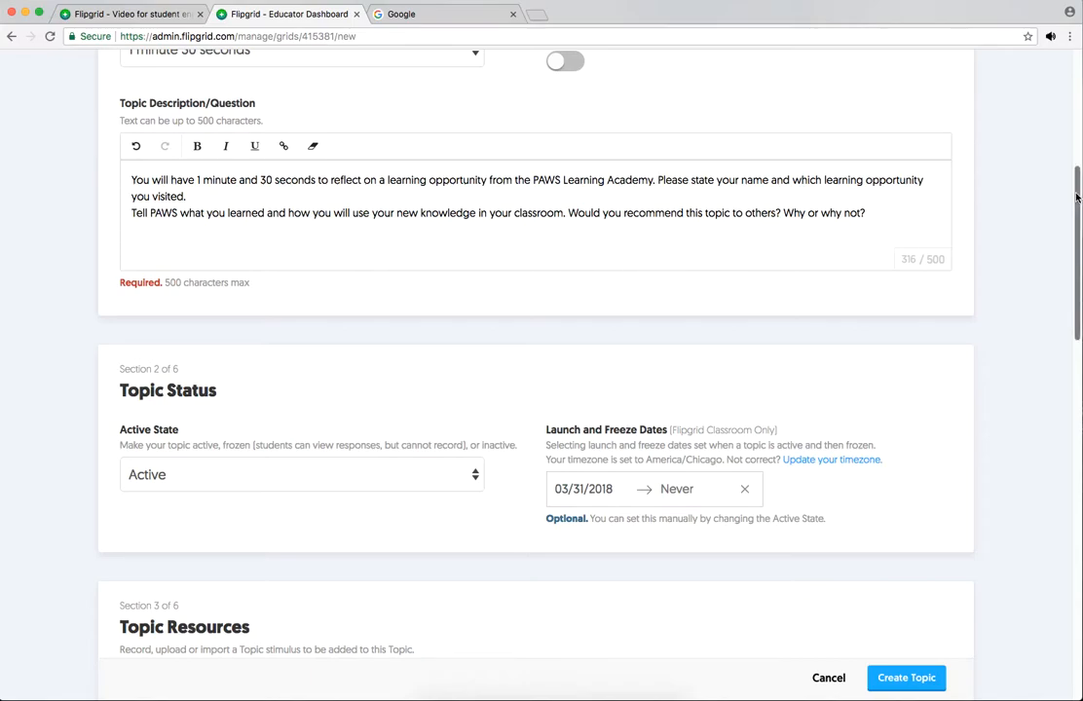
Step: Set the topic's active state to Active
drag(1075, 185, 1066, 259)
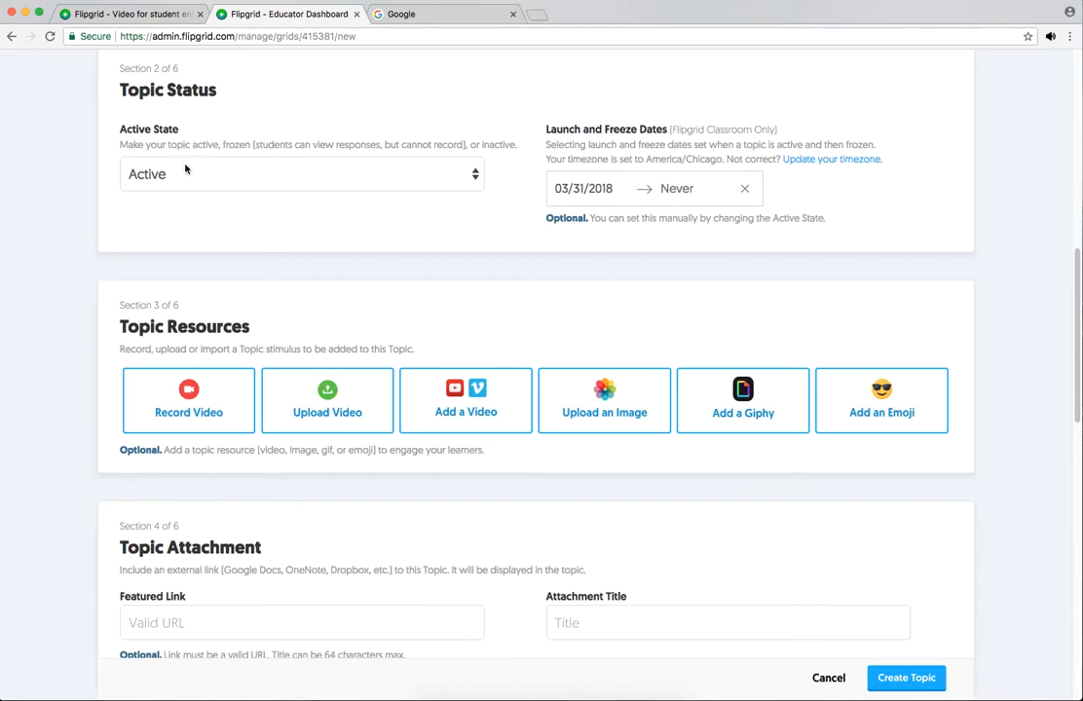
click(475, 176)
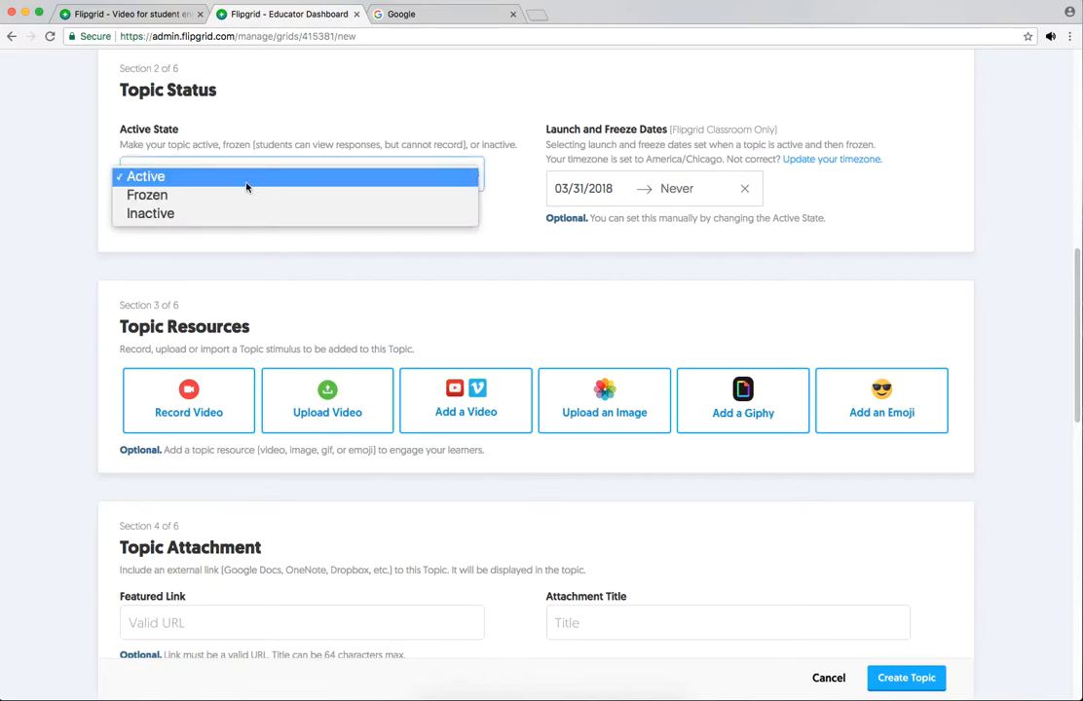
click(175, 176)
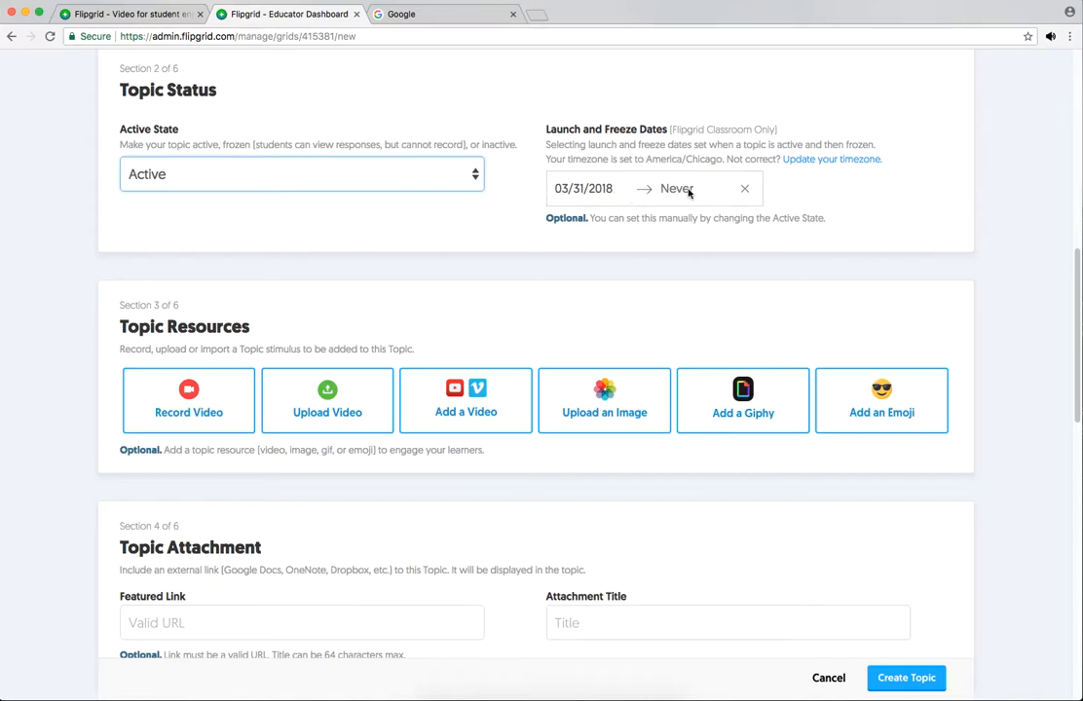
Step: Set the response features to Stickers and Drawings for selfie decorations, Emoji Reactions for reactions, and Public for the response link
scroll(1076, 253, down, 1)
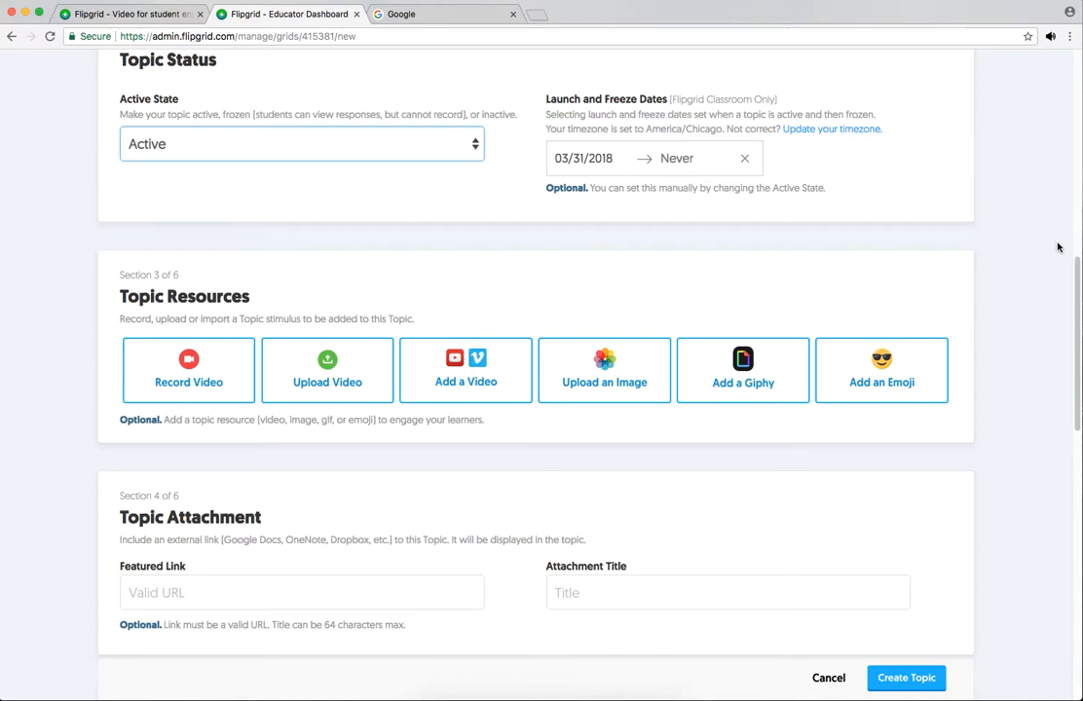
scroll(1078, 272, down, 1)
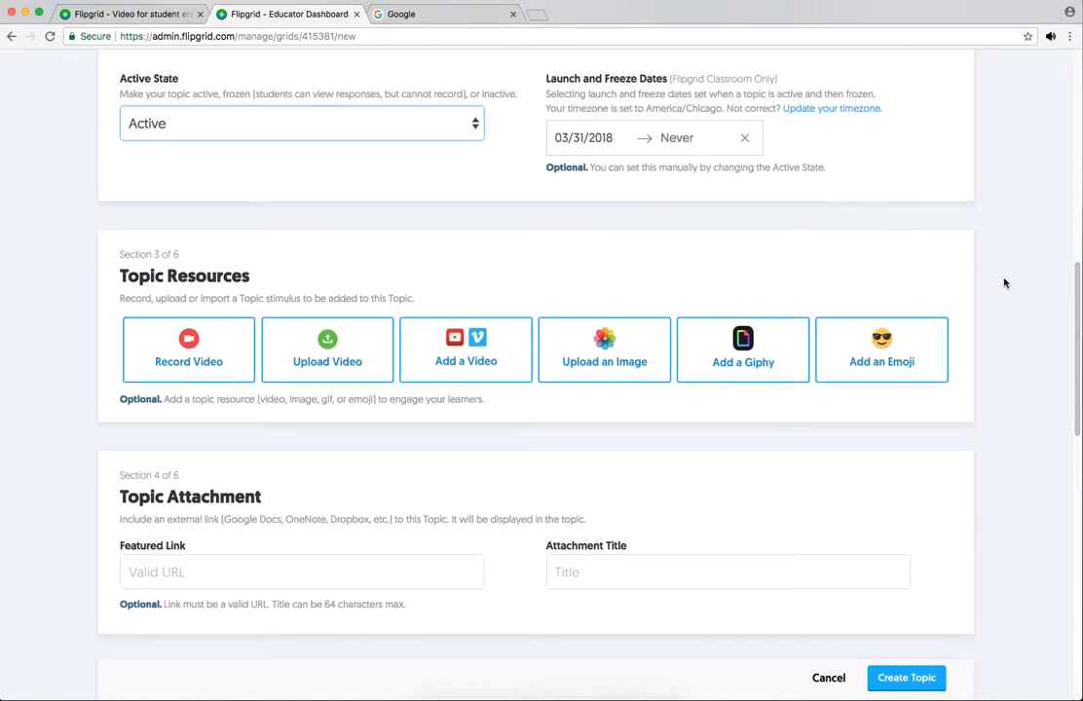
scroll(1076, 276, down, 1)
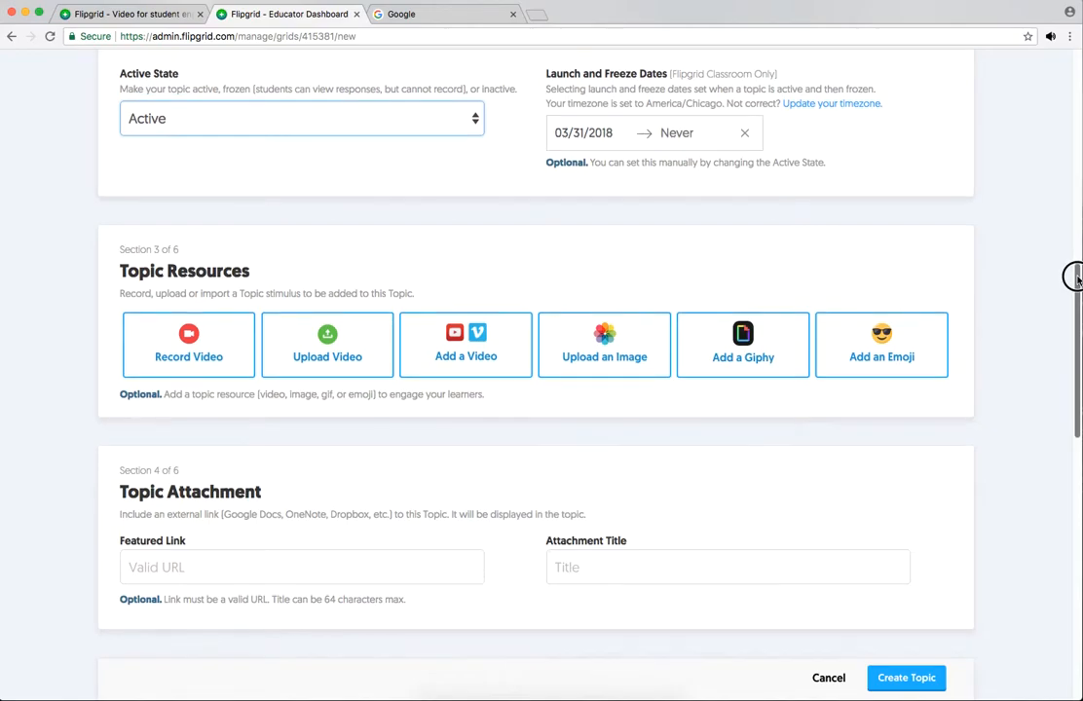
scroll(1076, 278, down, 3)
drag(1075, 288, 1074, 330)
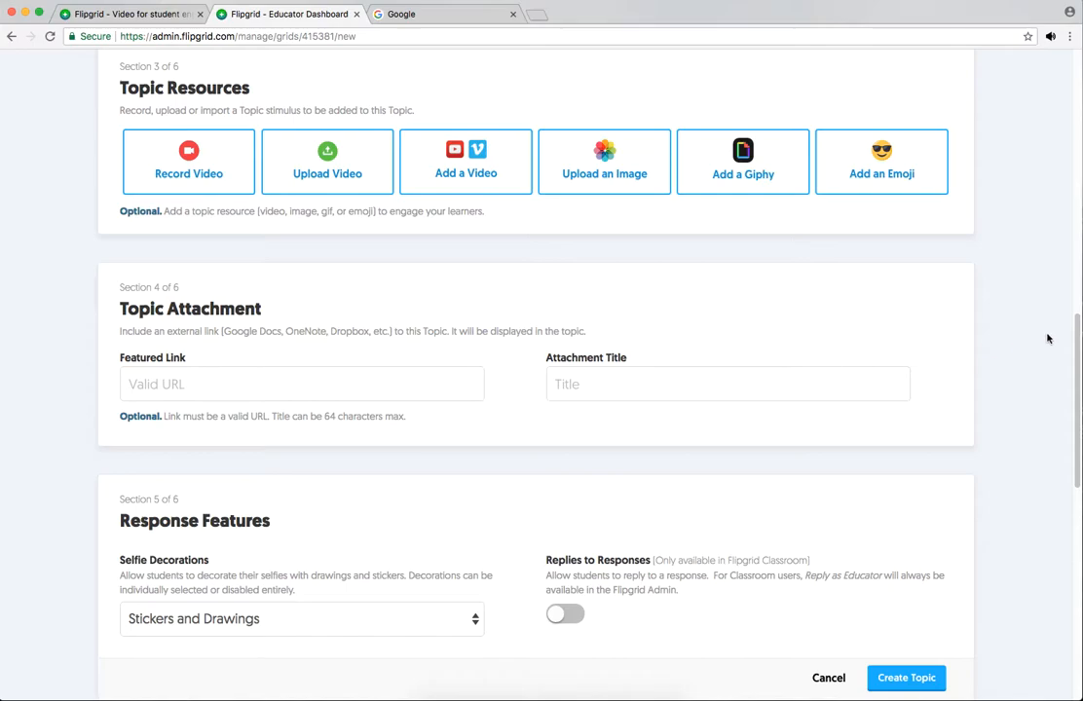
drag(1076, 341, 1075, 457)
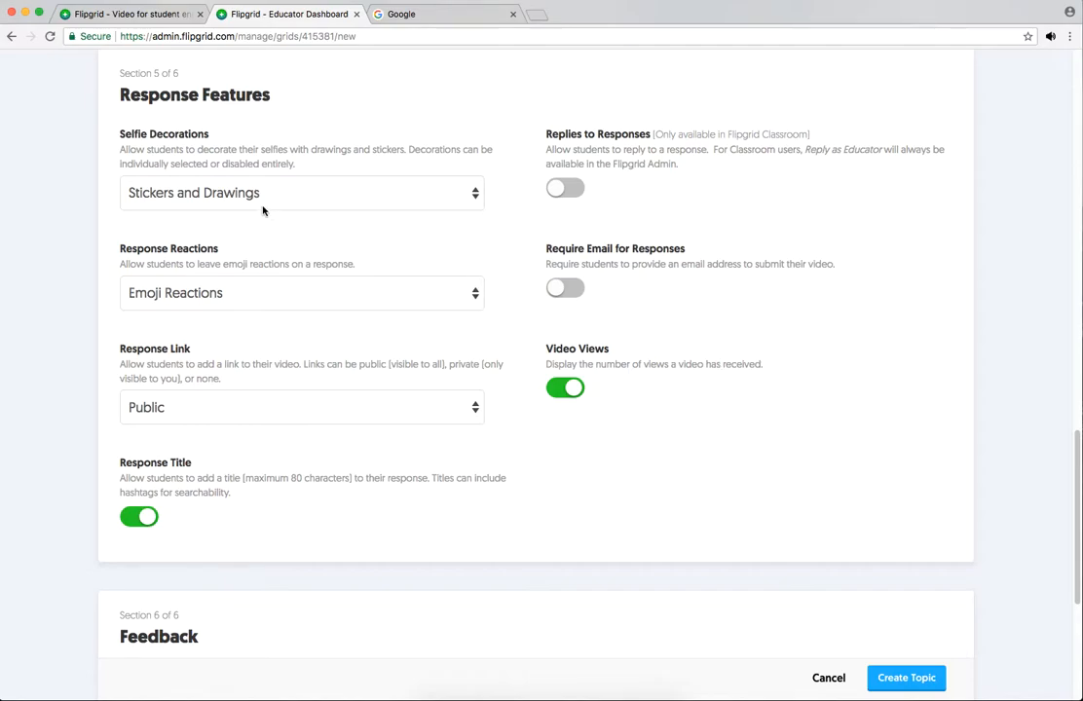
click(477, 196)
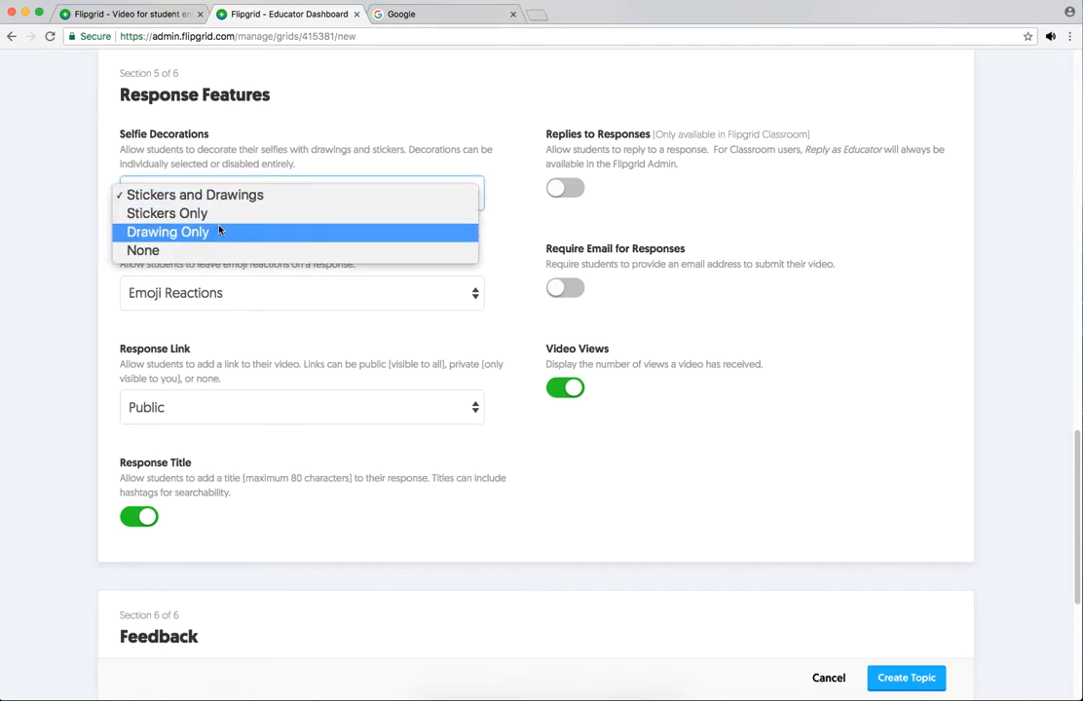
click(274, 199)
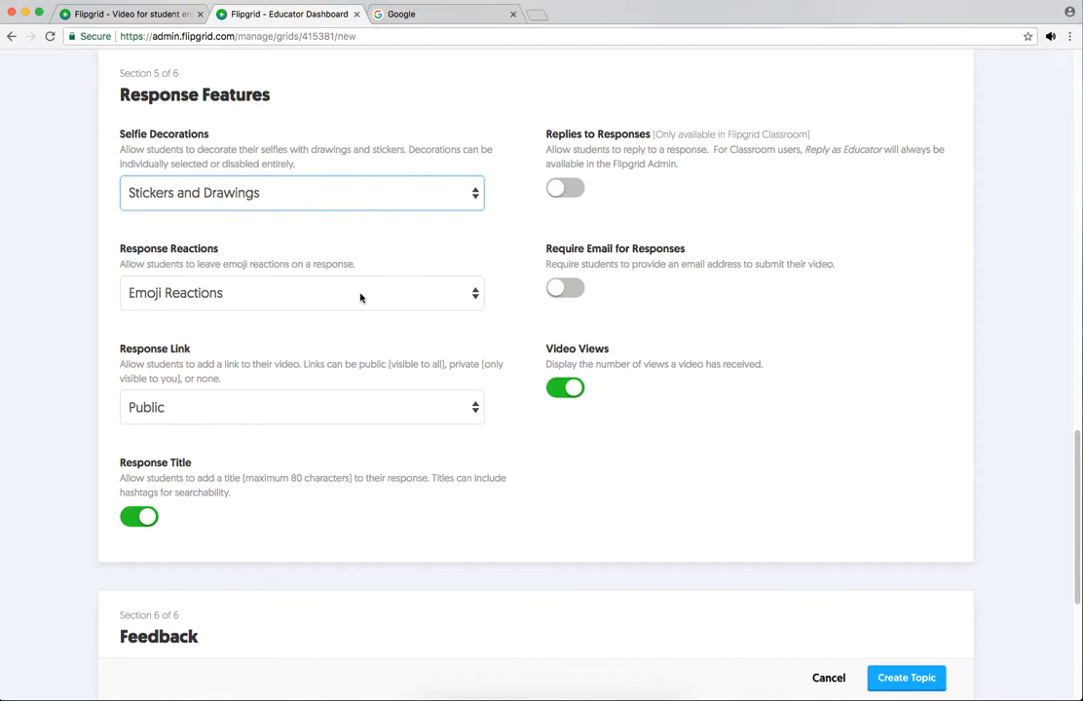
click(476, 296)
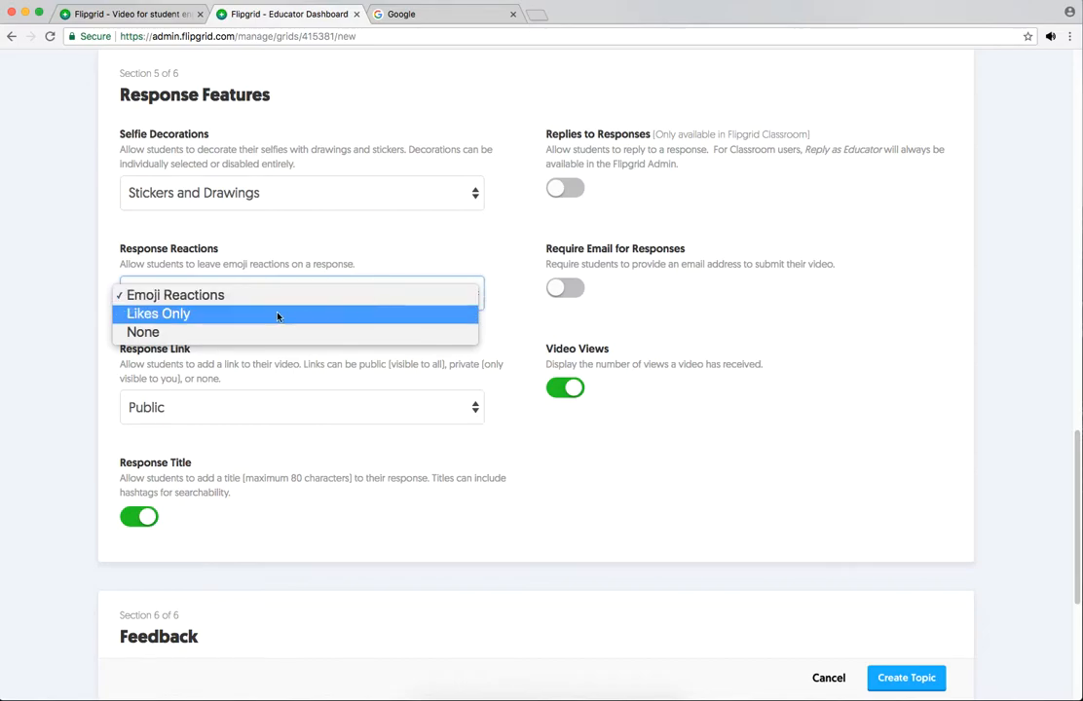
click(230, 297)
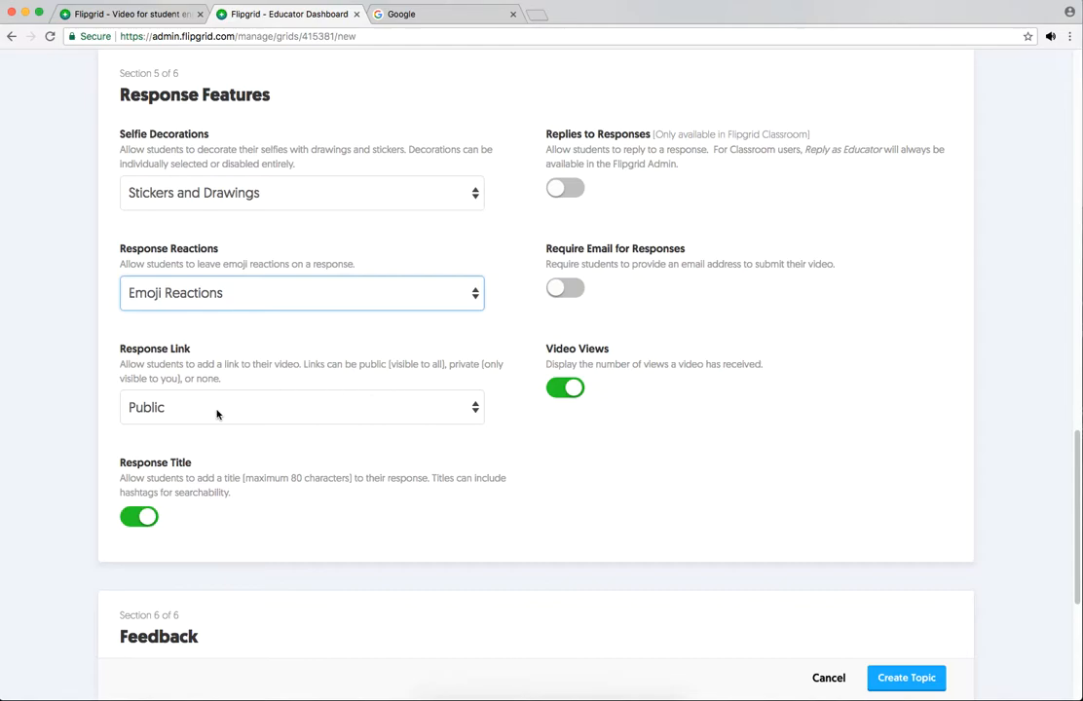
click(279, 407)
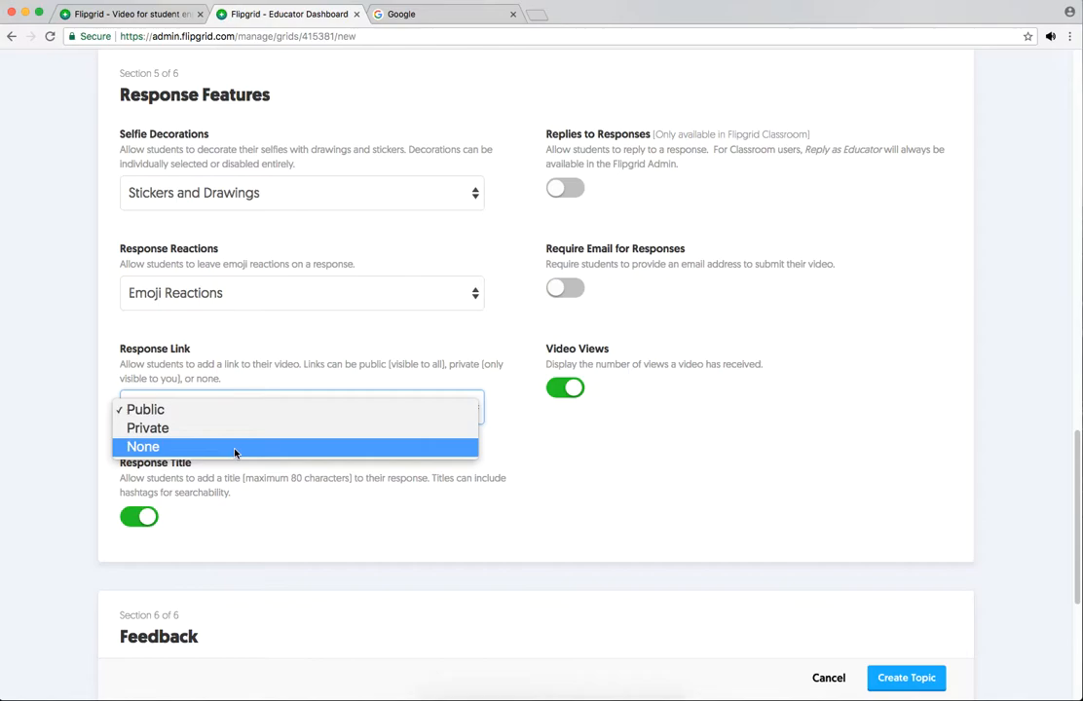
click(240, 410)
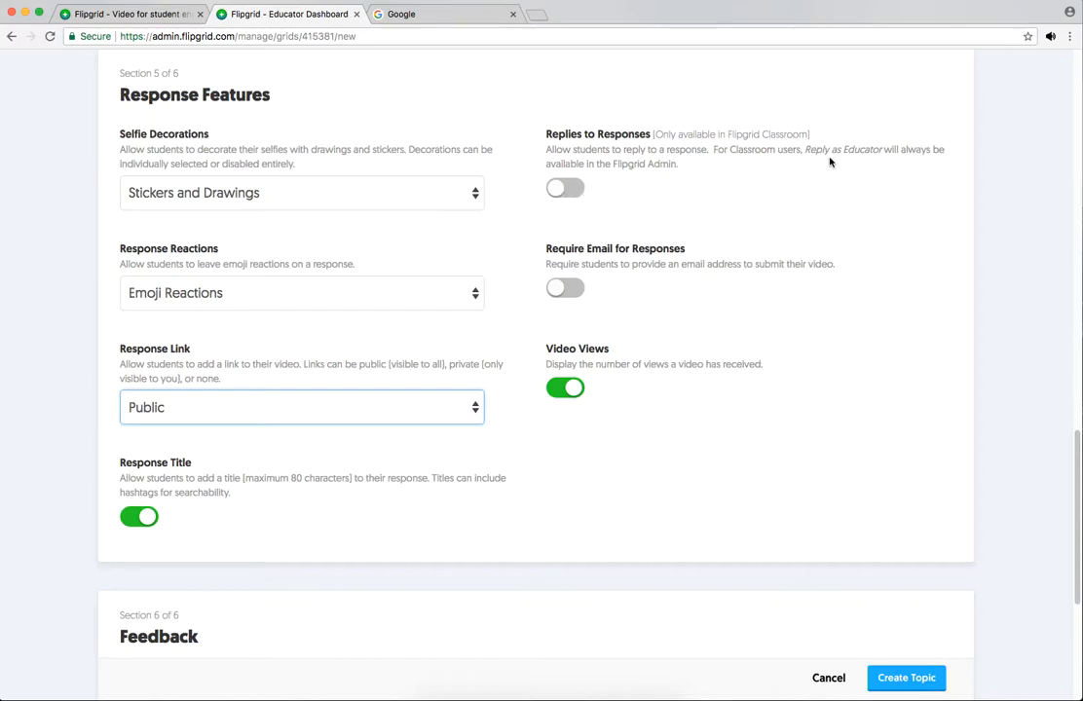
Step: Try to enable replies to responses, and require students to provide an email address with their responses
click(556, 189)
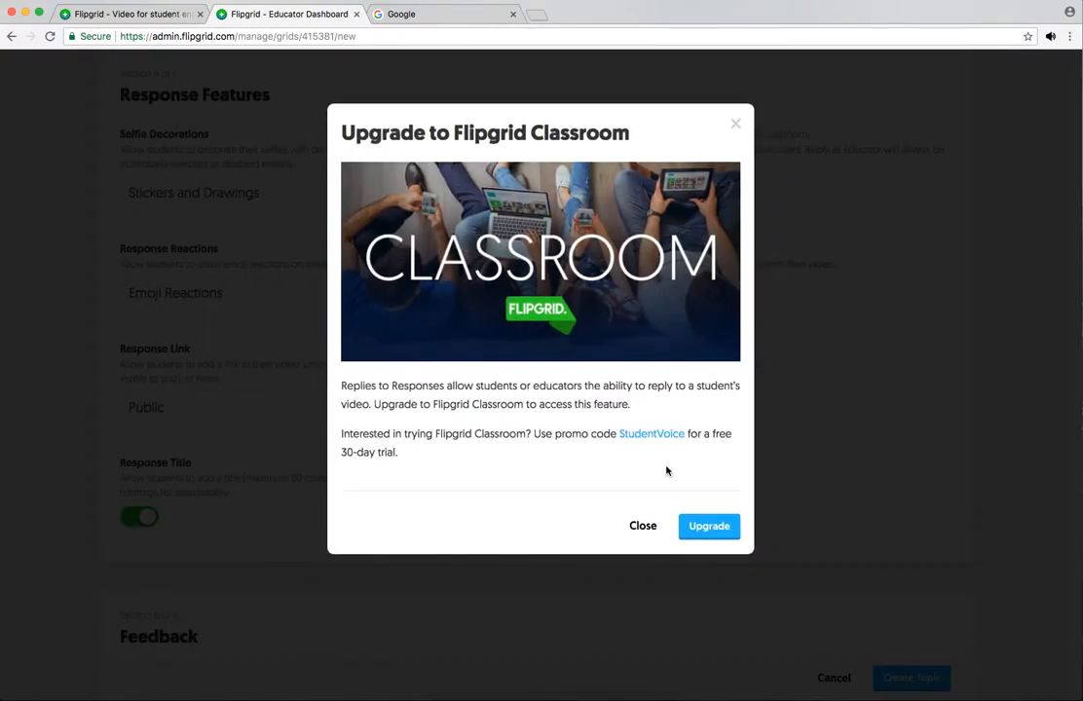
click(644, 527)
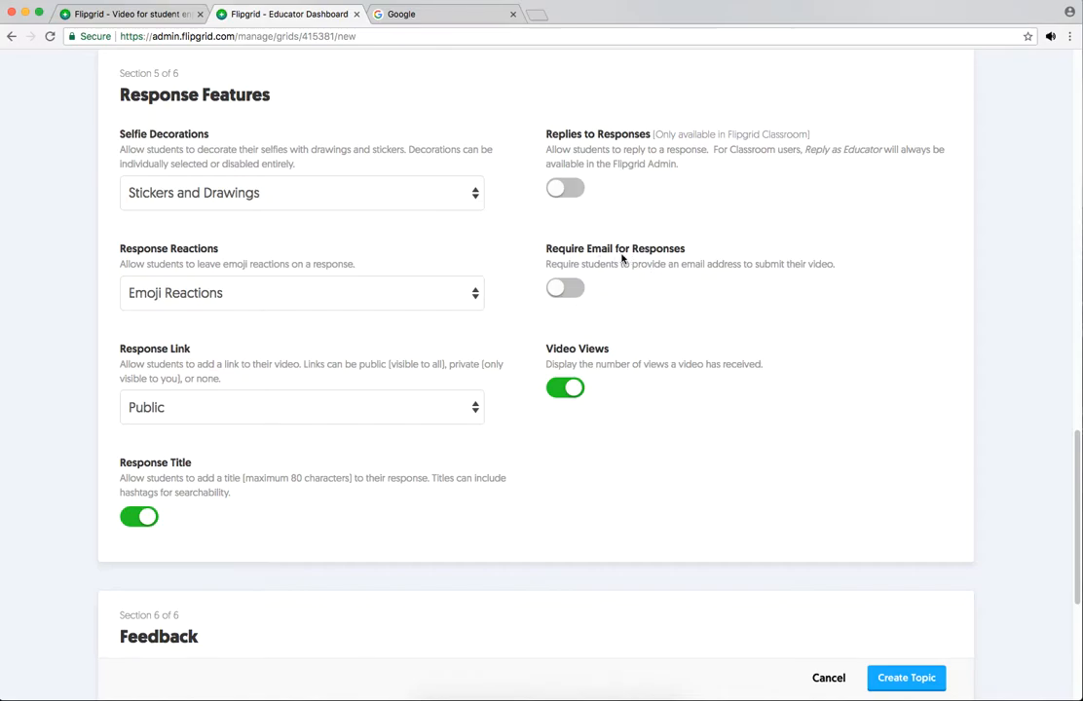
click(556, 290)
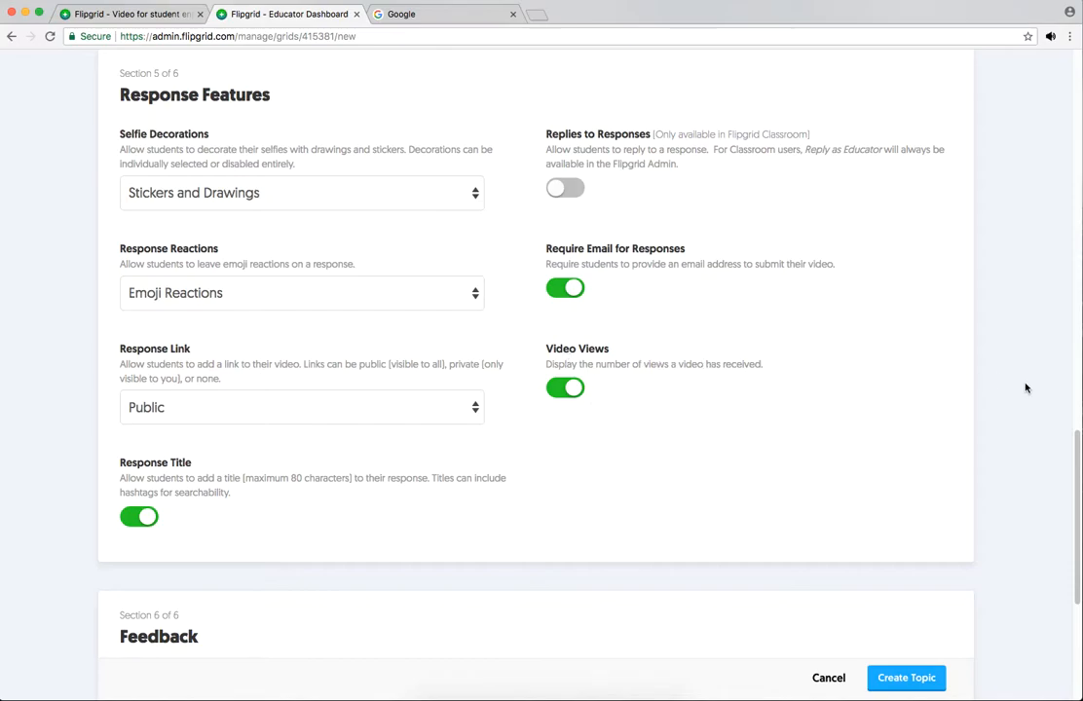
Step: Create the topic with Basic Feedback kept as its feedback type, and highlight the direct topic link before dismissing the confirmation
drag(1078, 444, 1071, 516)
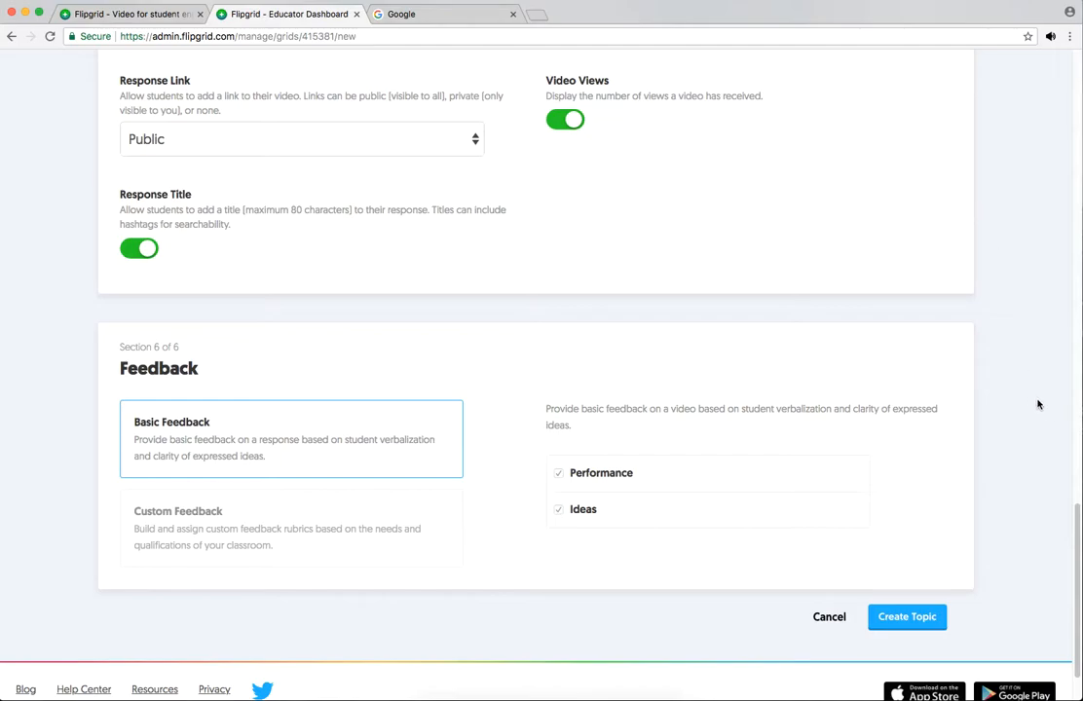
mouse_move(1071, 521)
mouse_down()
mouse_move(1076, 534)
mouse_move(1076, 512)
mouse_up()
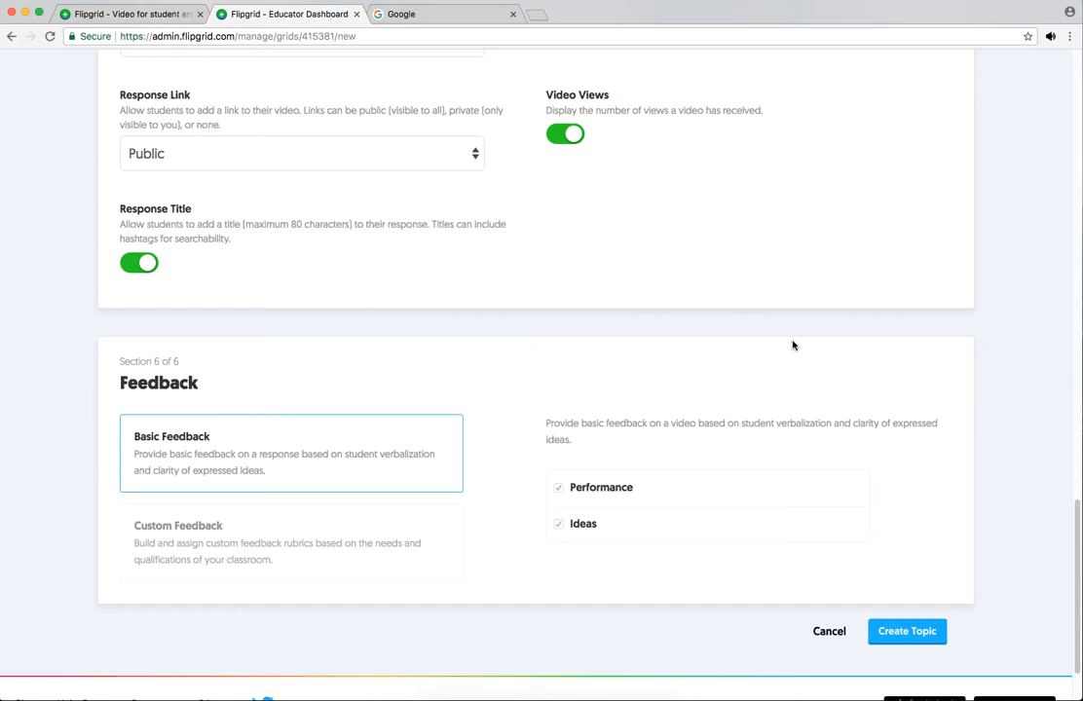
drag(1075, 513, 1076, 556)
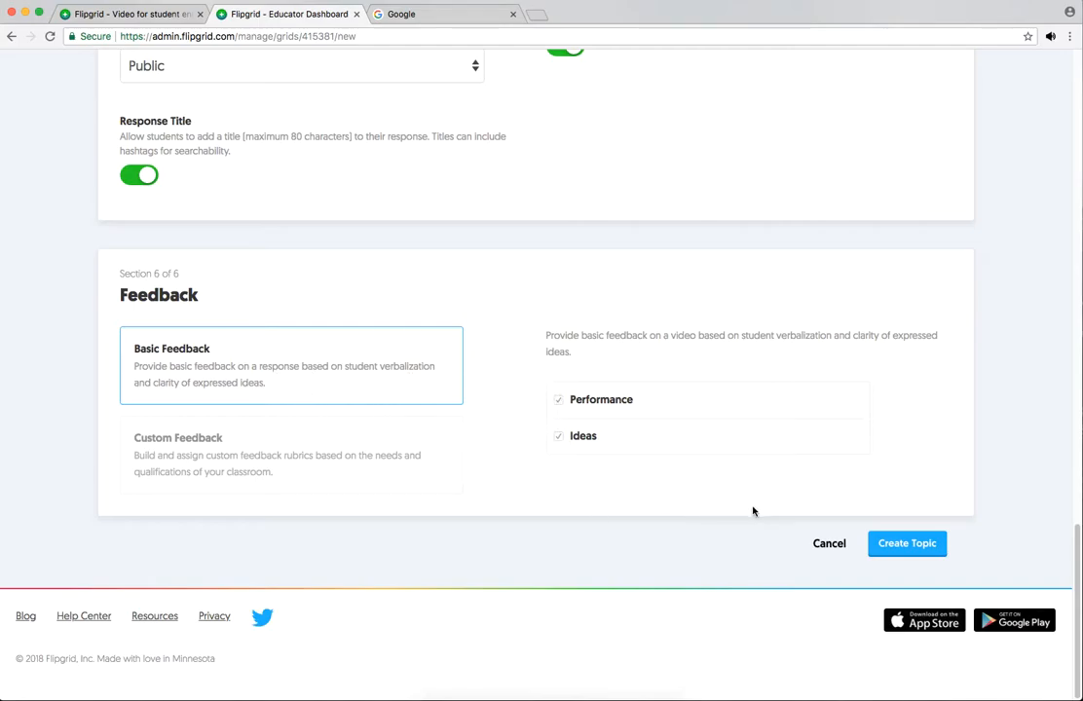
click(909, 544)
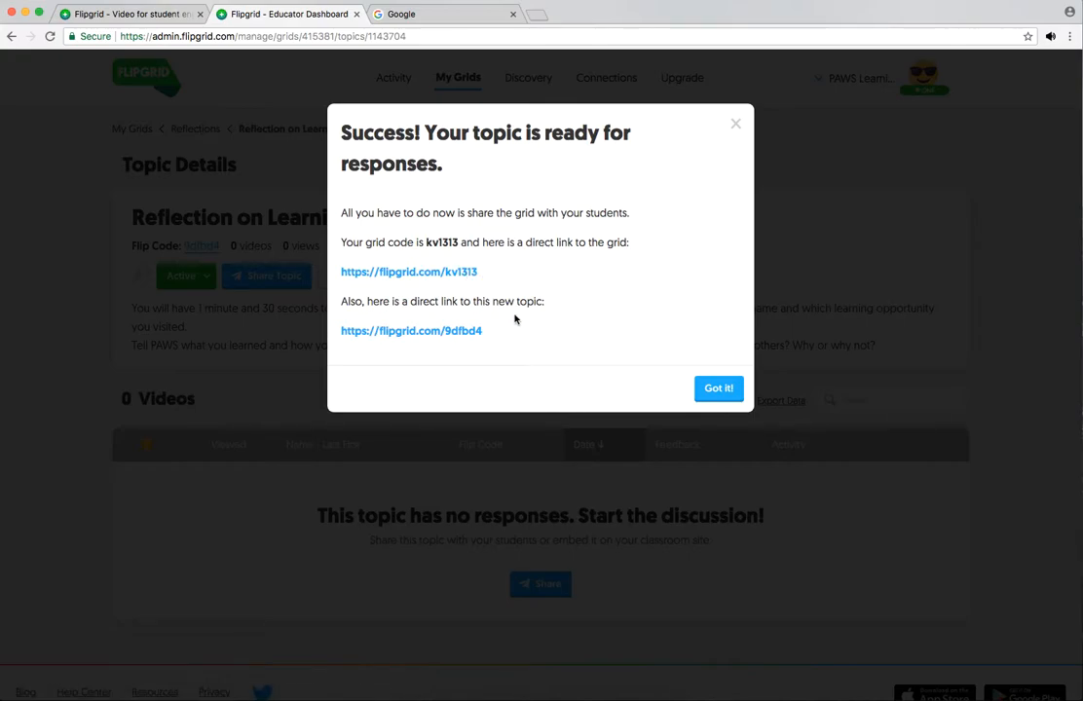
drag(483, 332, 339, 336)
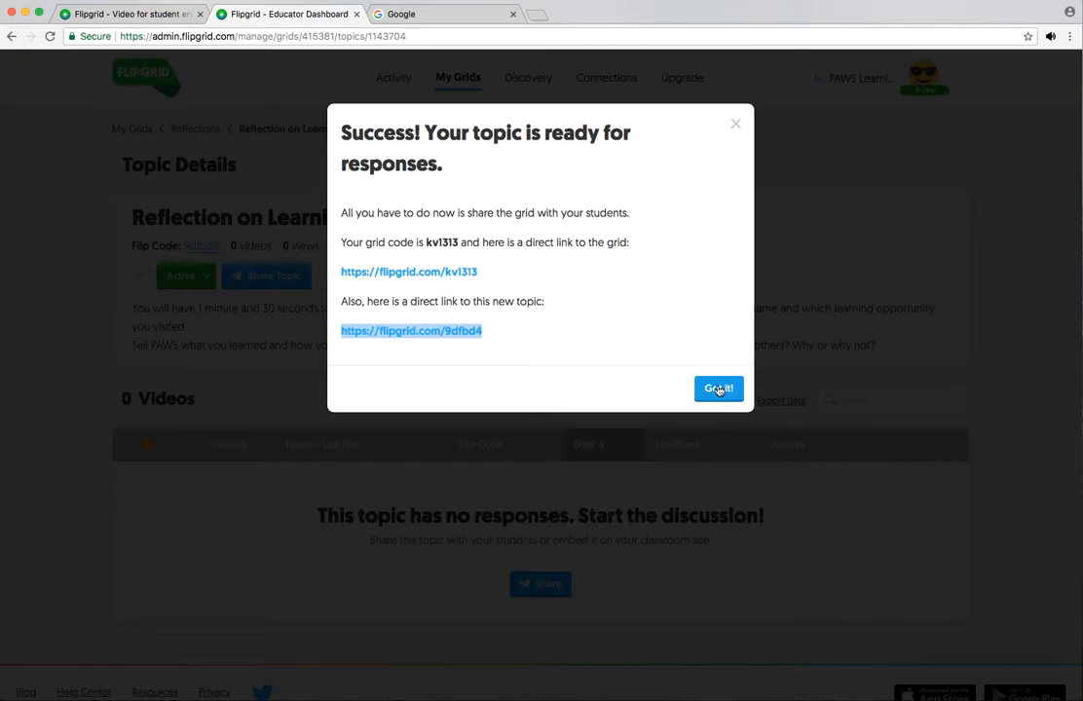
click(718, 390)
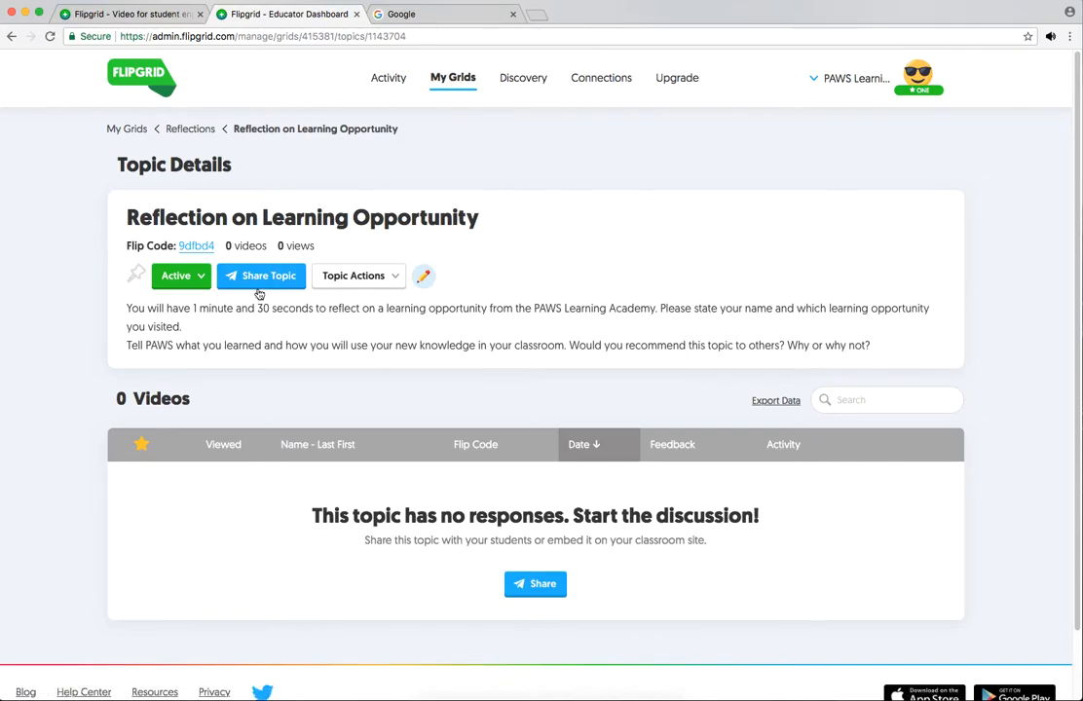
click(387, 284)
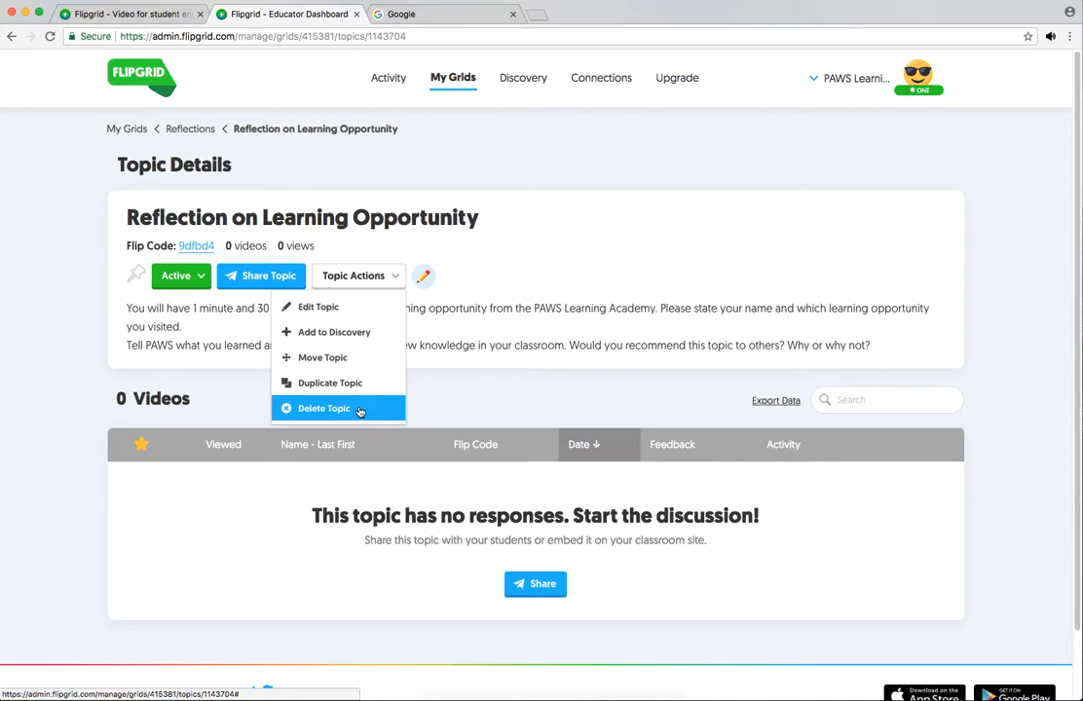
click(492, 272)
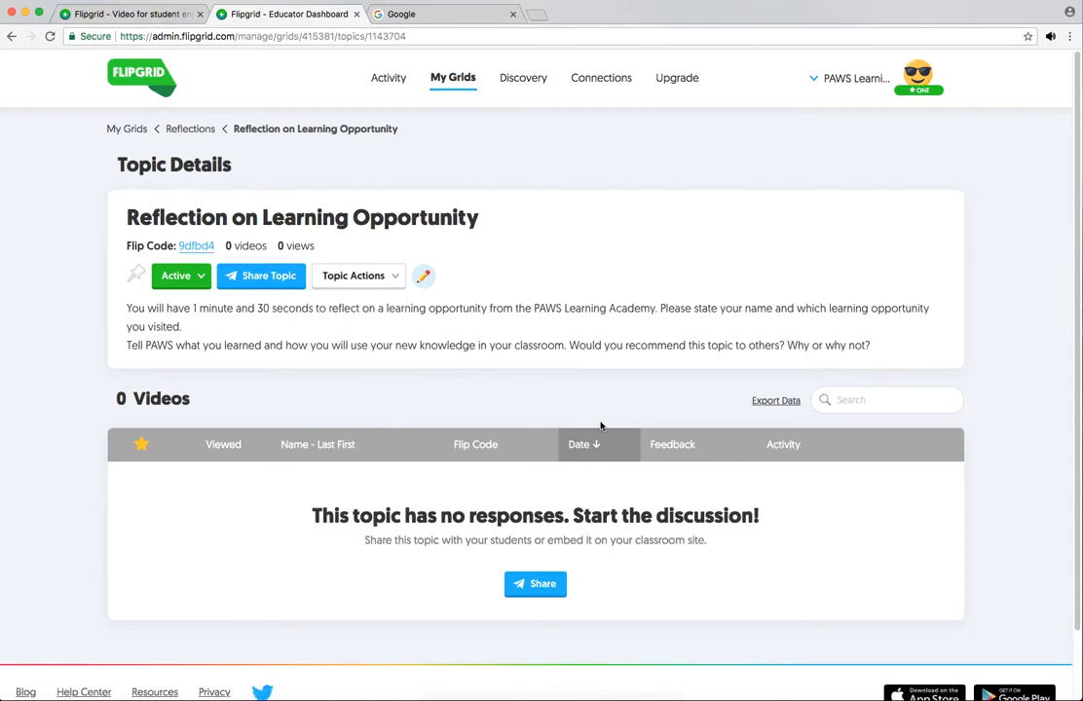